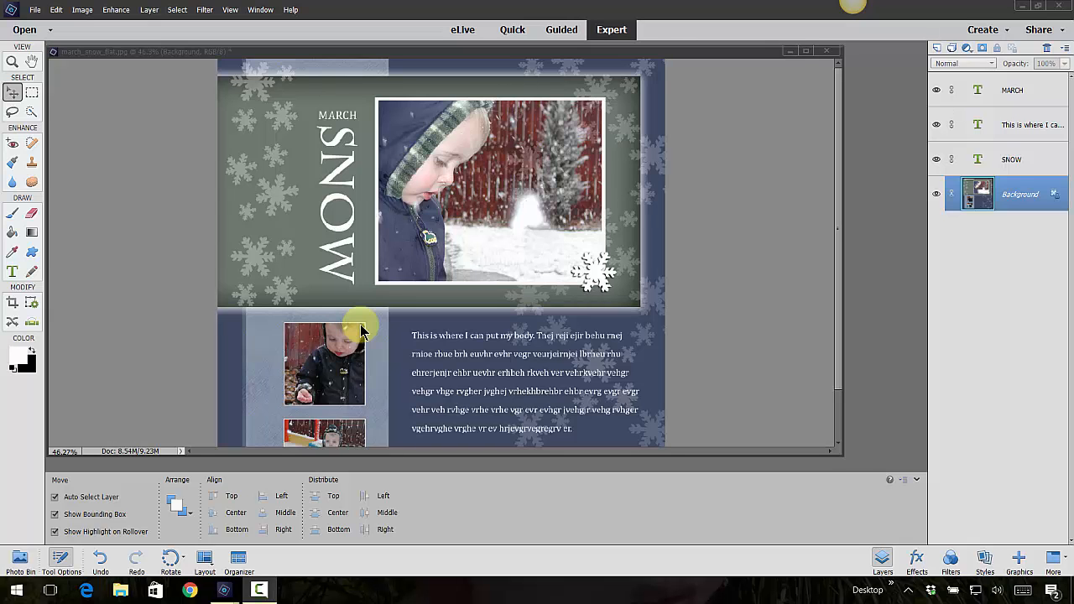
Activate the horizontal Type tool and select the SNOW text layer of the scrapbook page.
scroll(355, 175, up, 2)
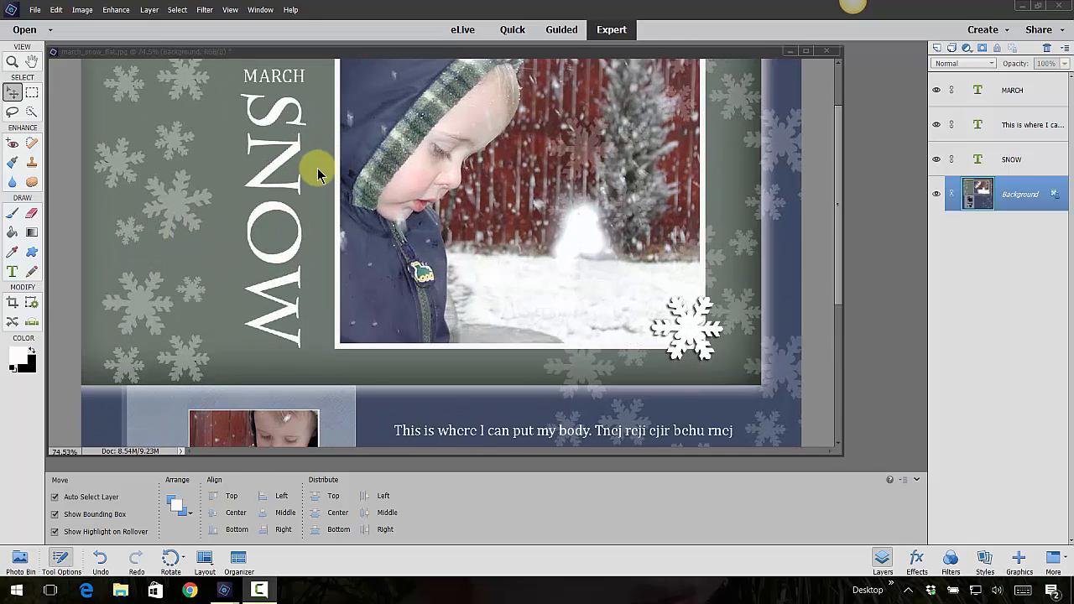
scroll(317, 175, up, 3)
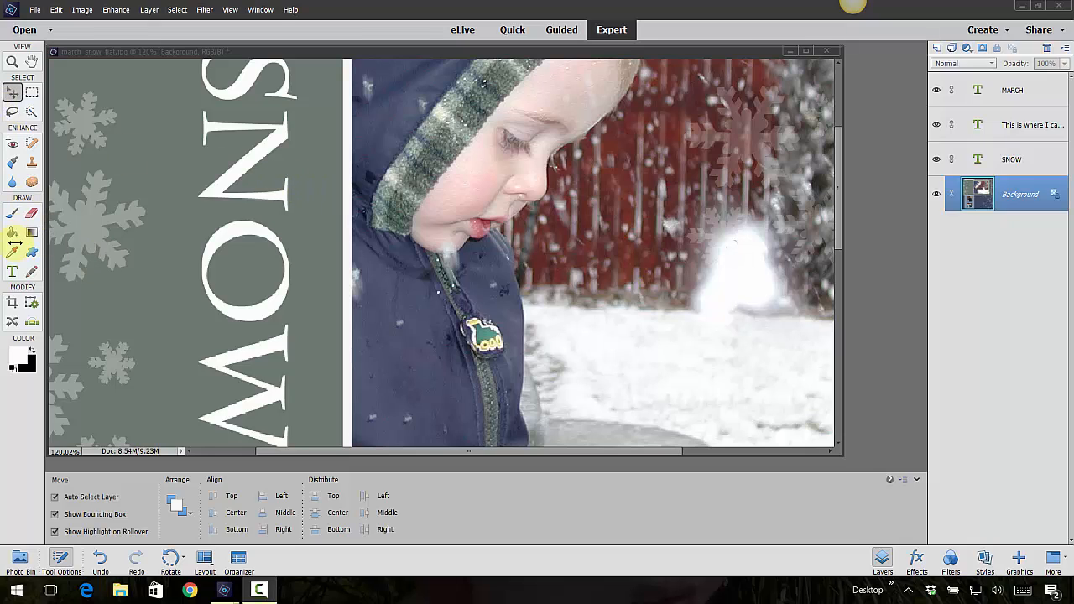
click(12, 272)
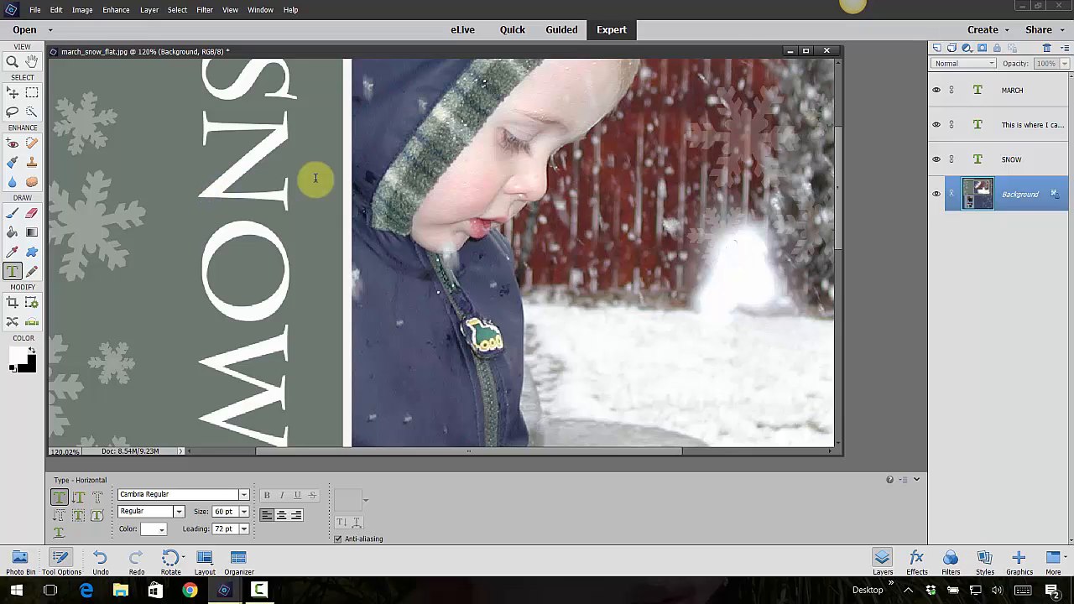
click(1029, 90)
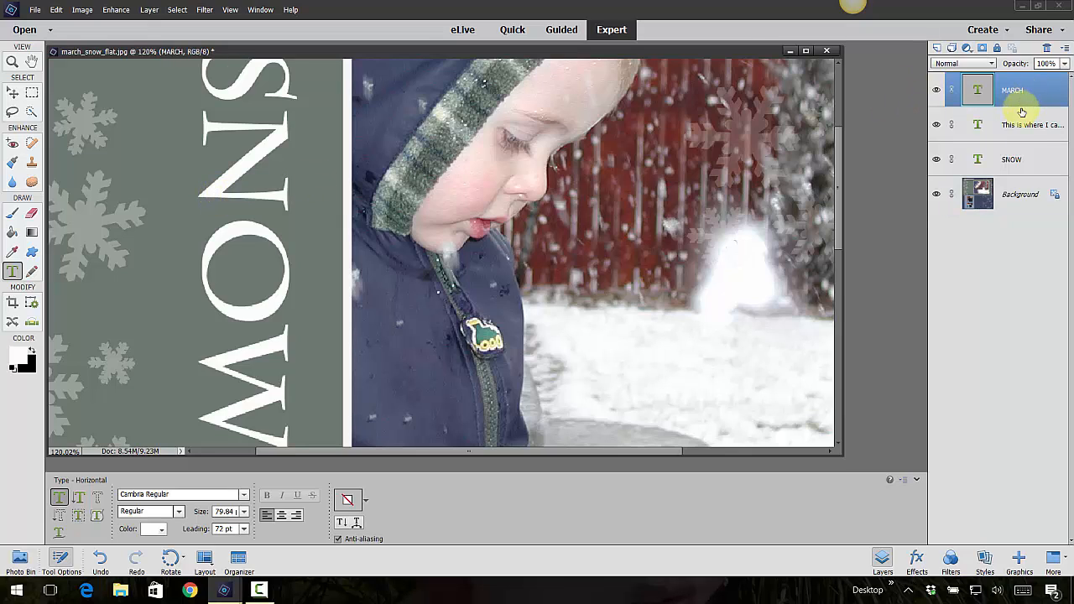
click(1024, 160)
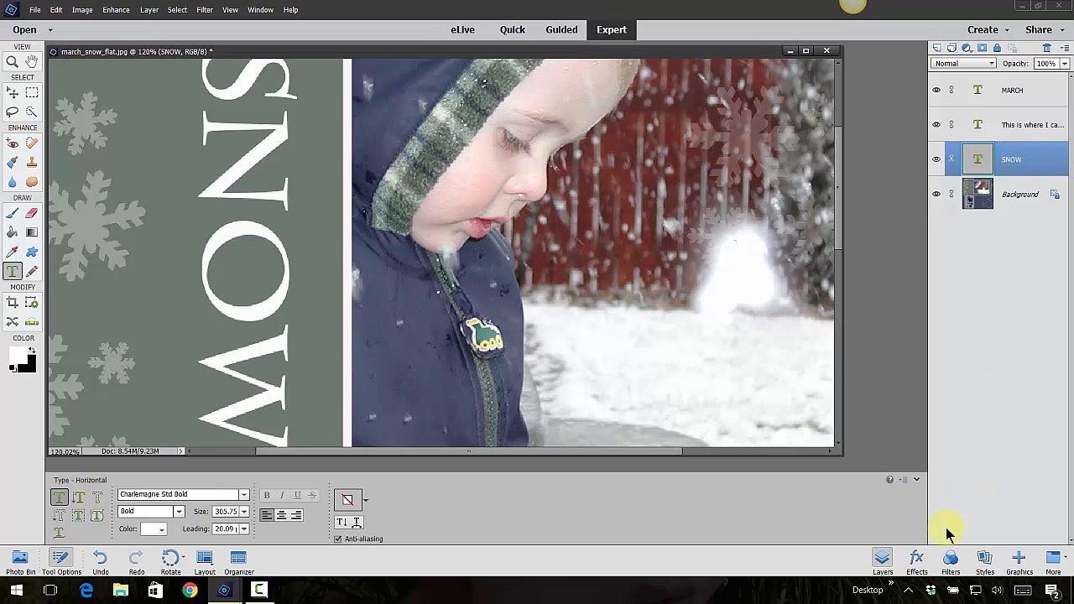
Browse the layer style categories Bevels, Complex, Drop Shadows, Glass Buttons and Image Effects to compare the available presets.
click(986, 561)
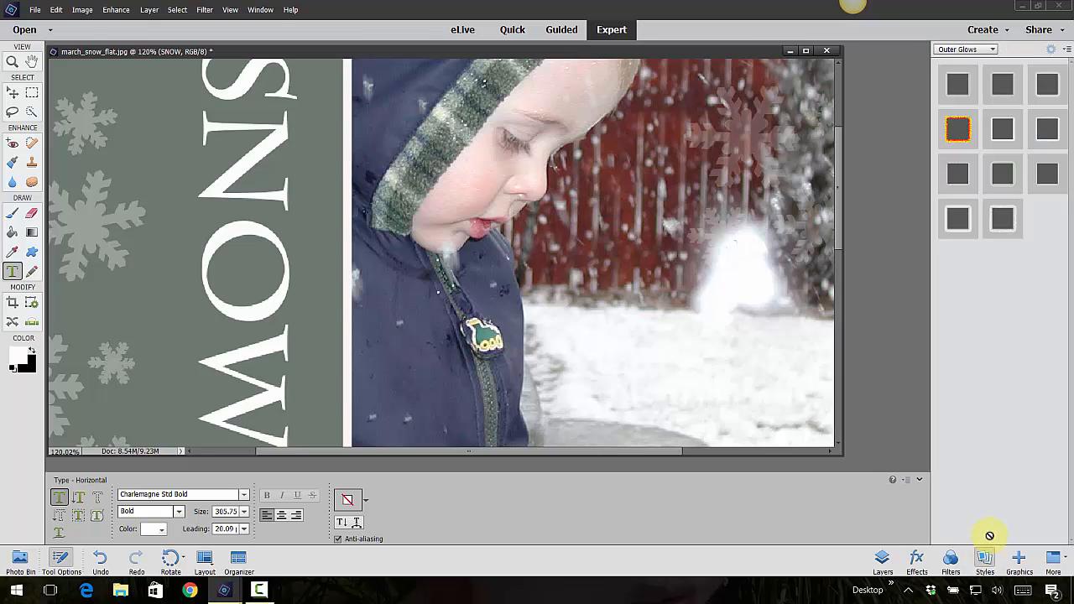
click(990, 49)
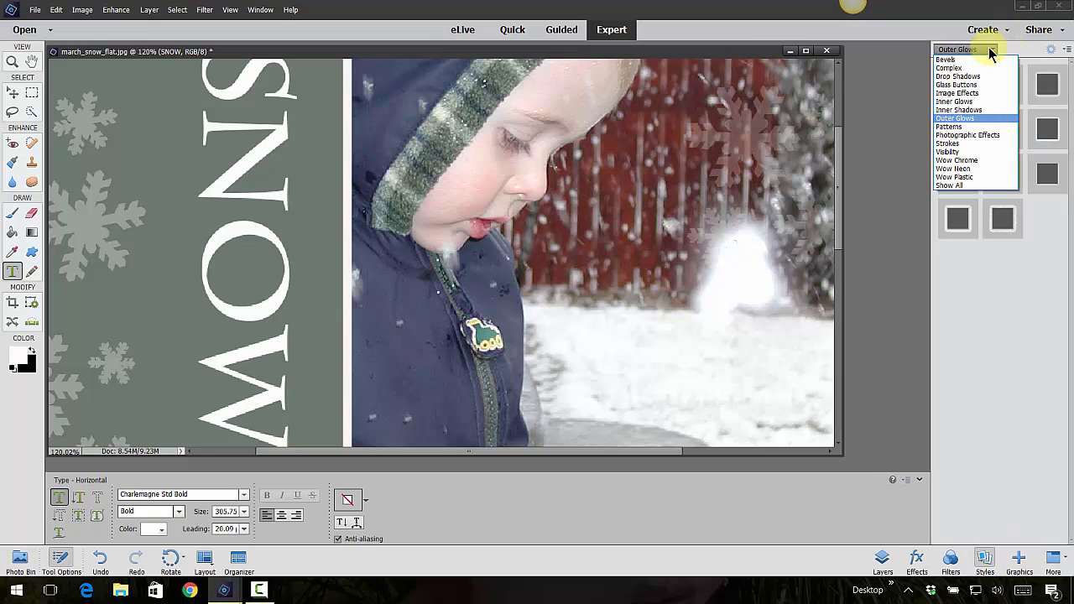
click(980, 62)
click(987, 48)
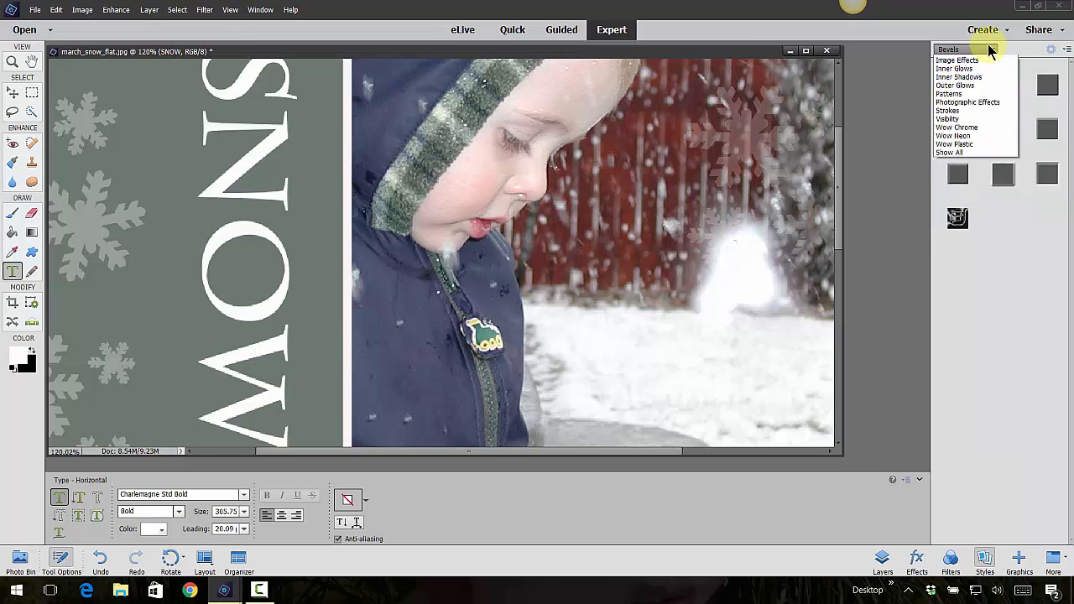
click(975, 66)
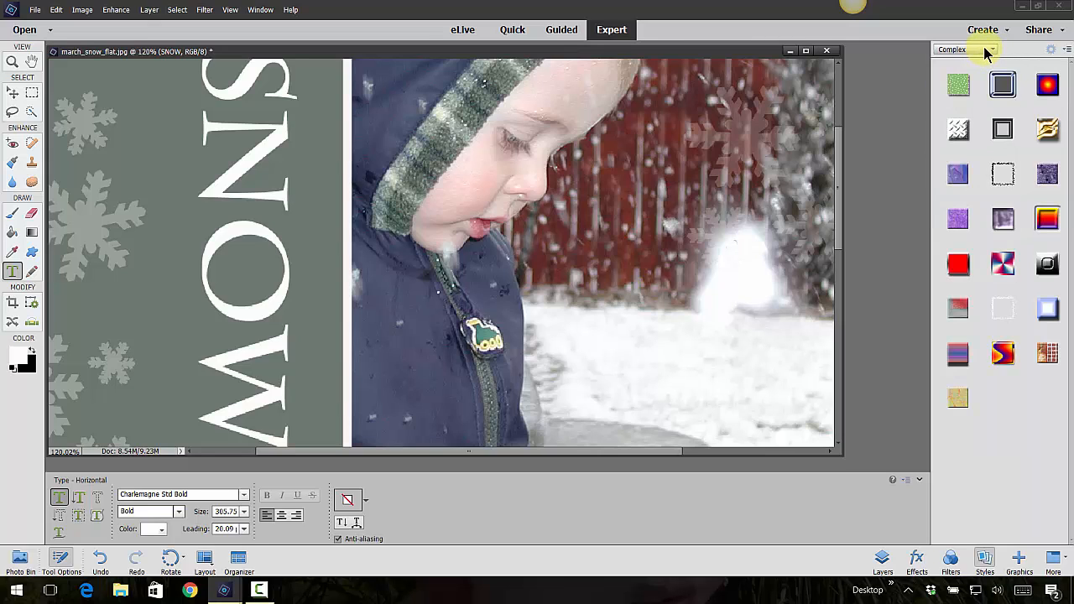
click(984, 48)
click(973, 78)
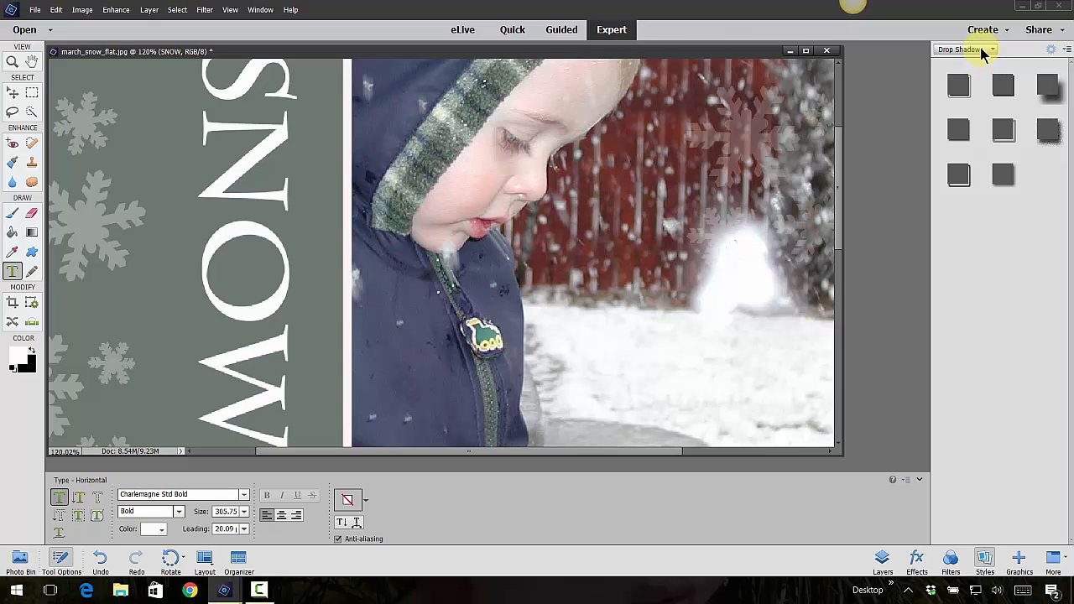
click(981, 48)
click(973, 90)
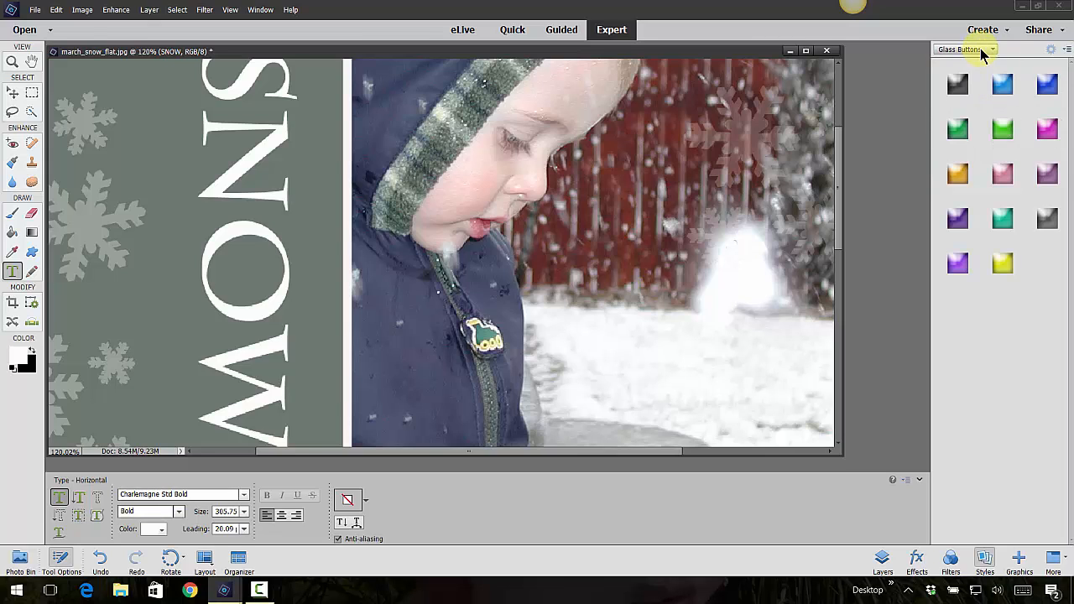
click(981, 47)
click(966, 91)
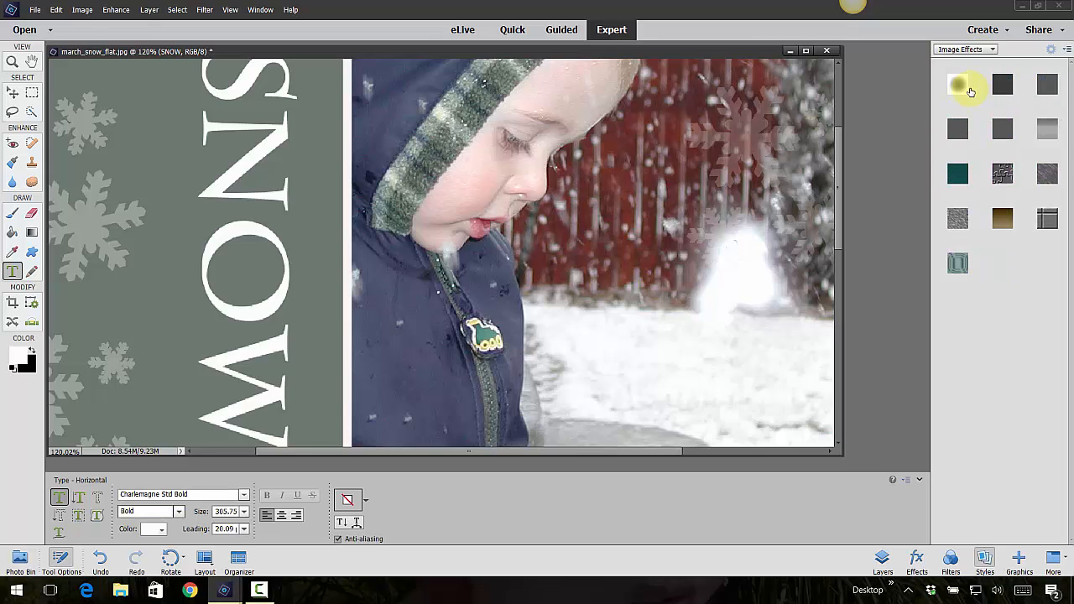
Show the Drop Shadows styles and apply the last preset, a soft-edged shadow, to the SNOW text.
click(973, 48)
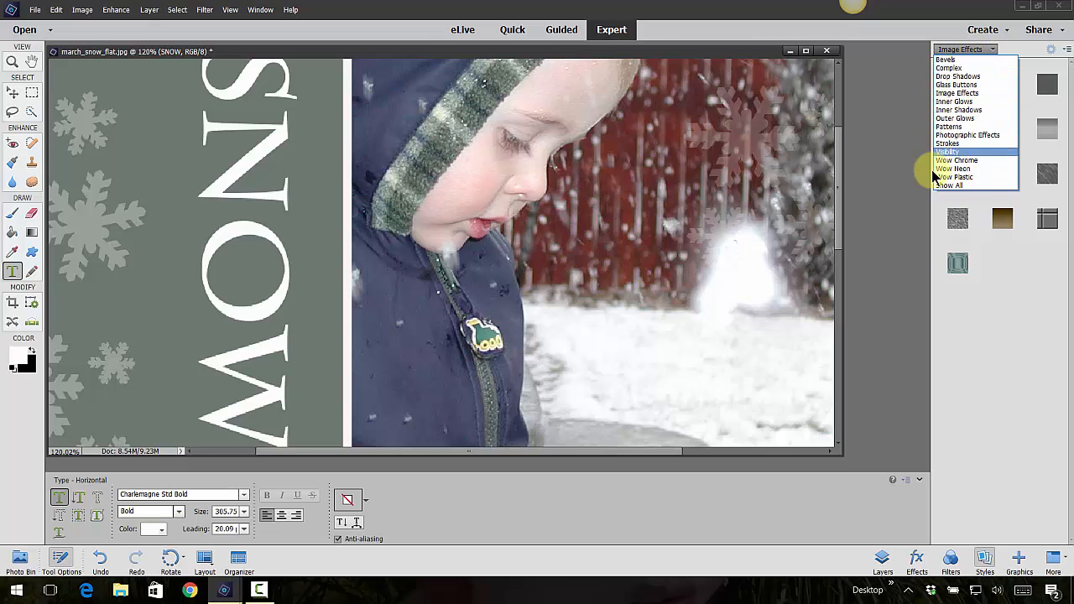
click(959, 75)
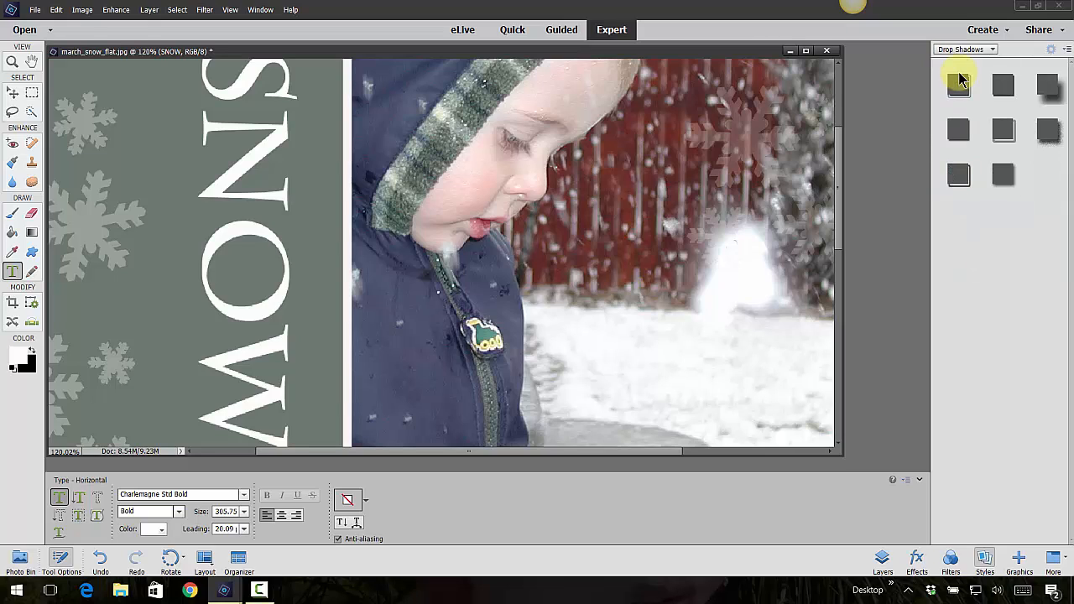
drag(959, 79, 952, 236)
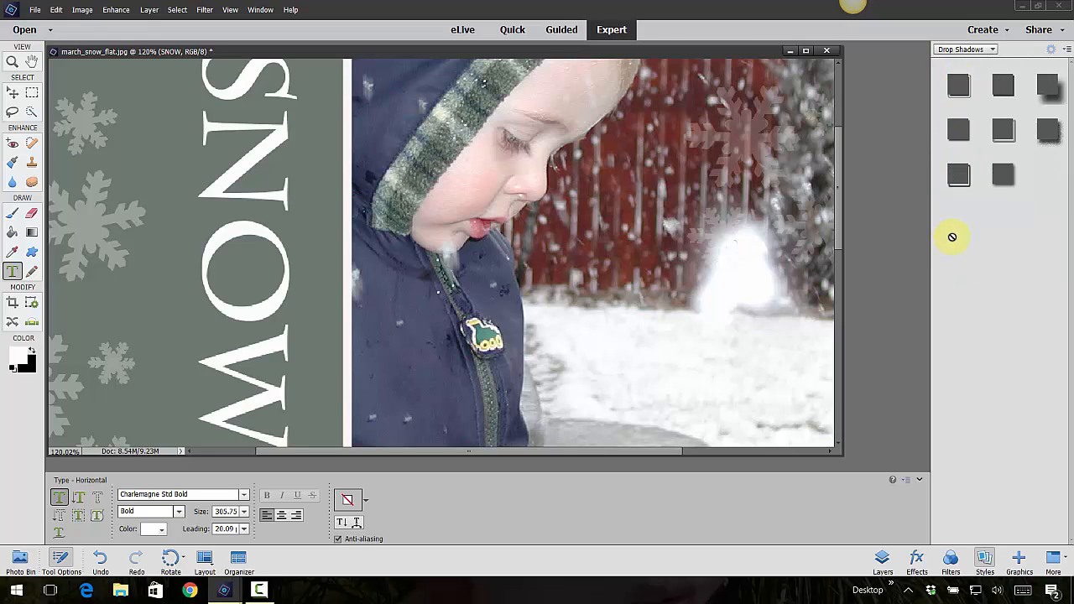
click(1007, 175)
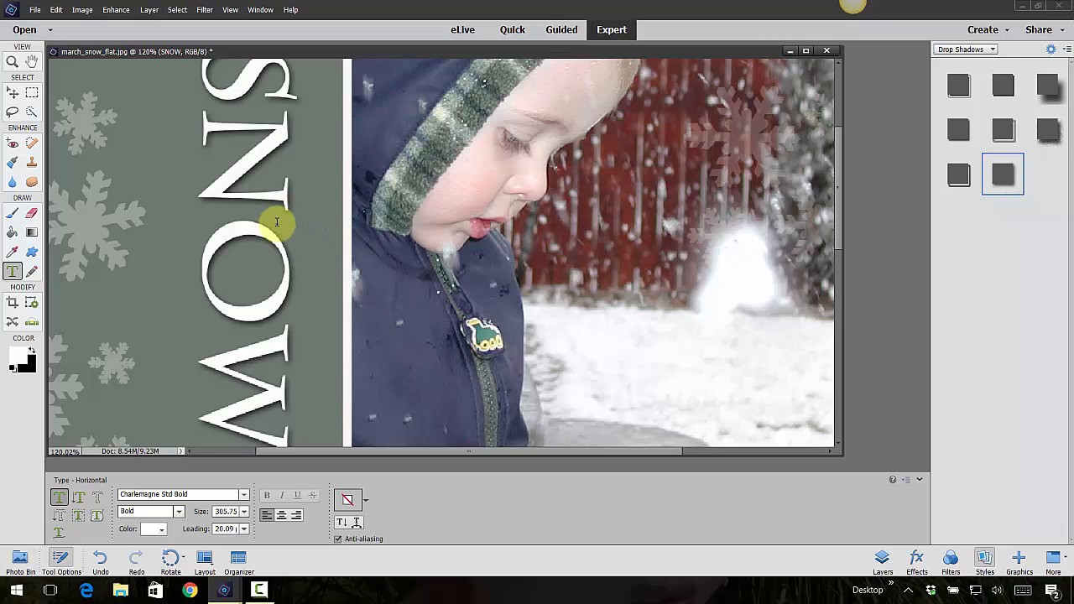
Try the Noisy drop shadow on the SNOW text and inspect its grainy edges up close.
click(1047, 130)
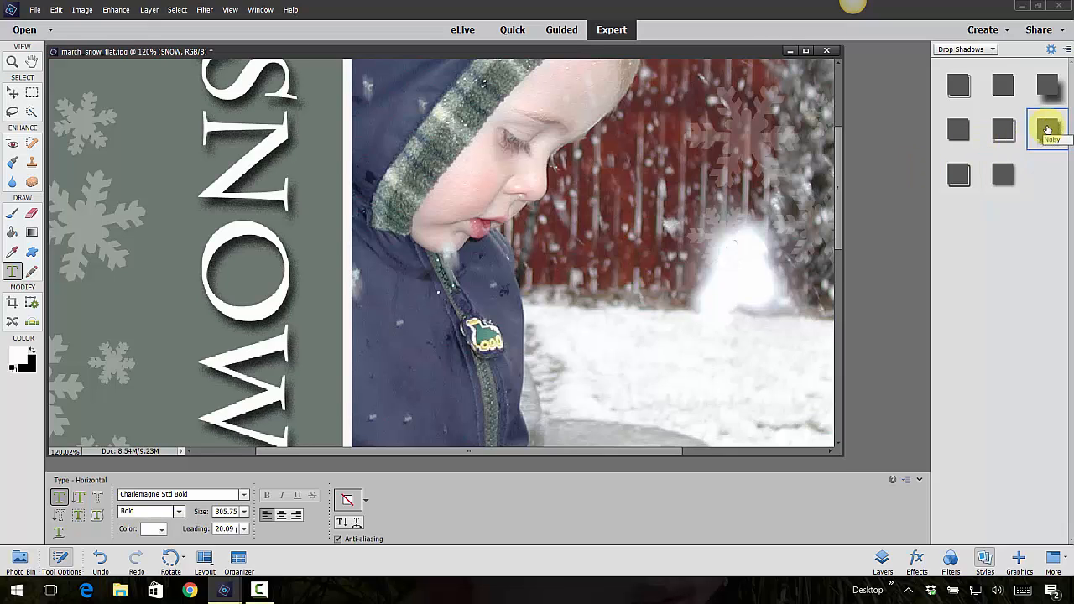
scroll(199, 233, up, 5)
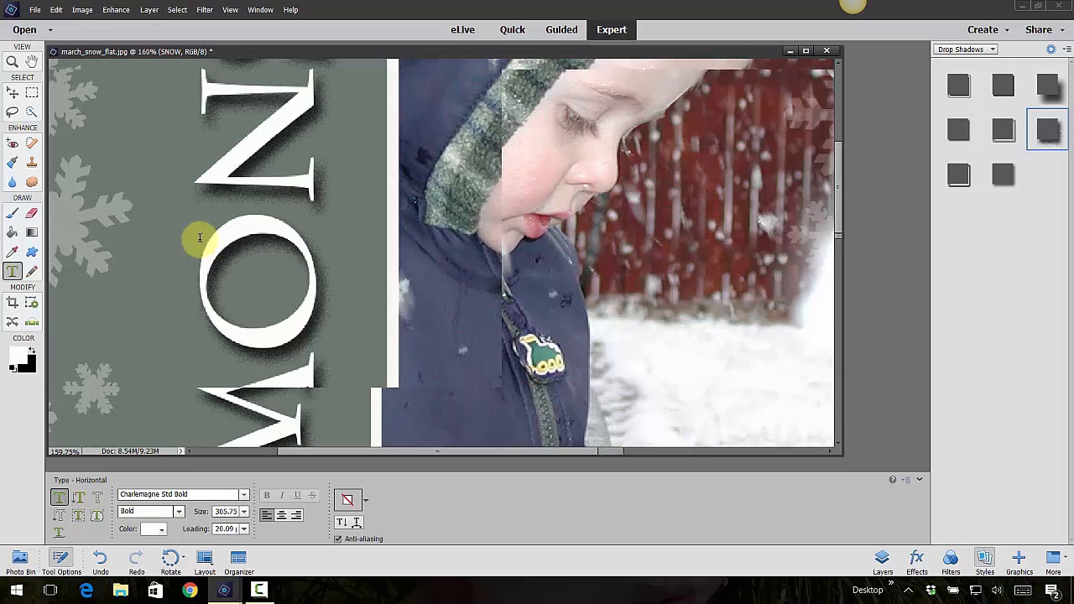
scroll(160, 233, up, 2)
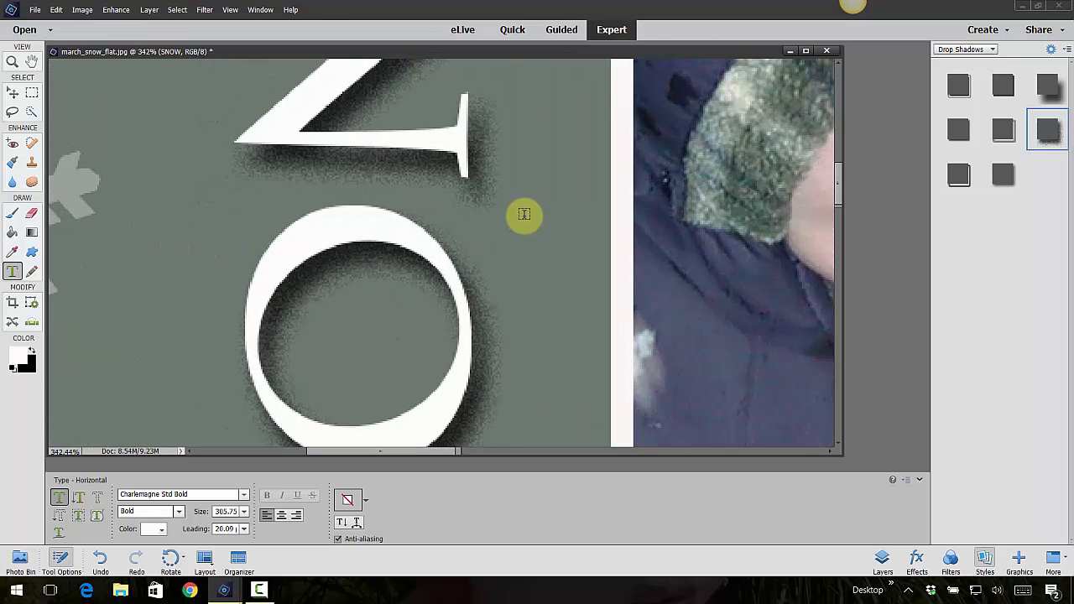
scroll(523, 216, up, 2)
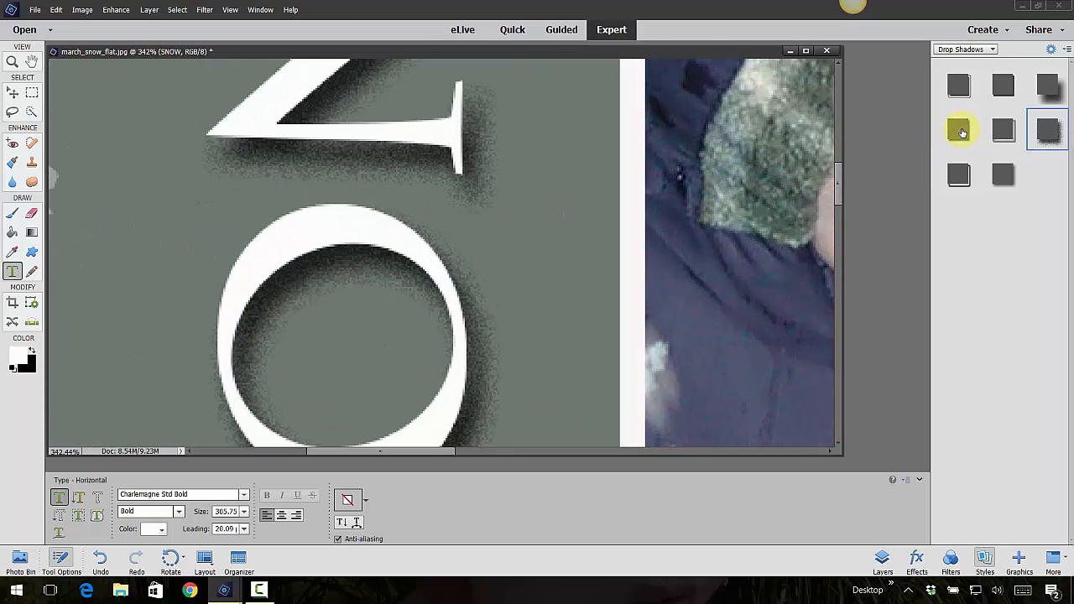
Try the Low drop shadow and the outlined, hard-edged and distant shadow presets on the SNOW text.
click(961, 131)
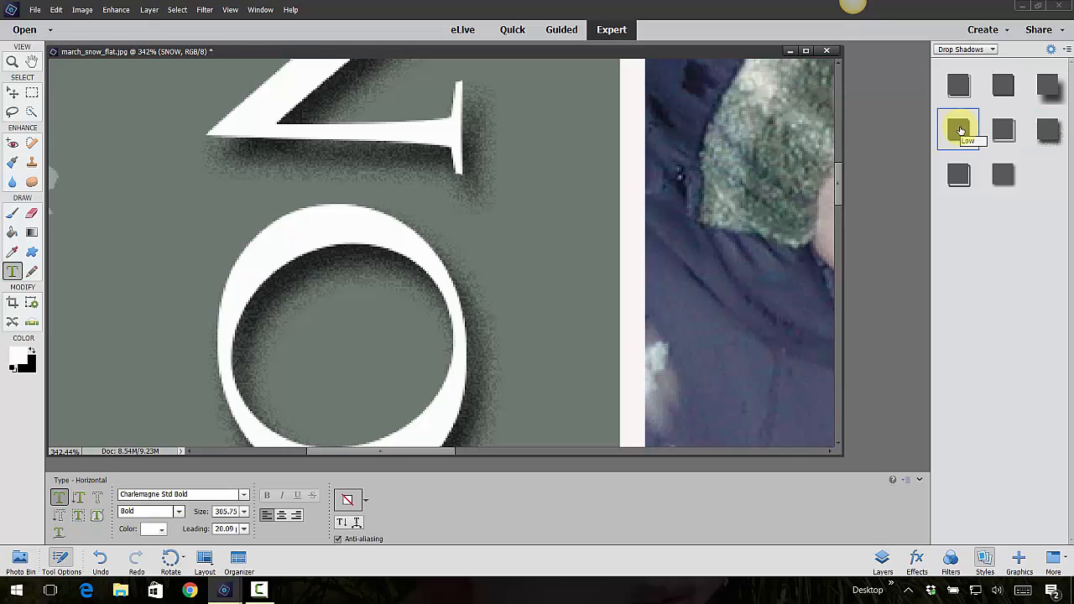
click(961, 131)
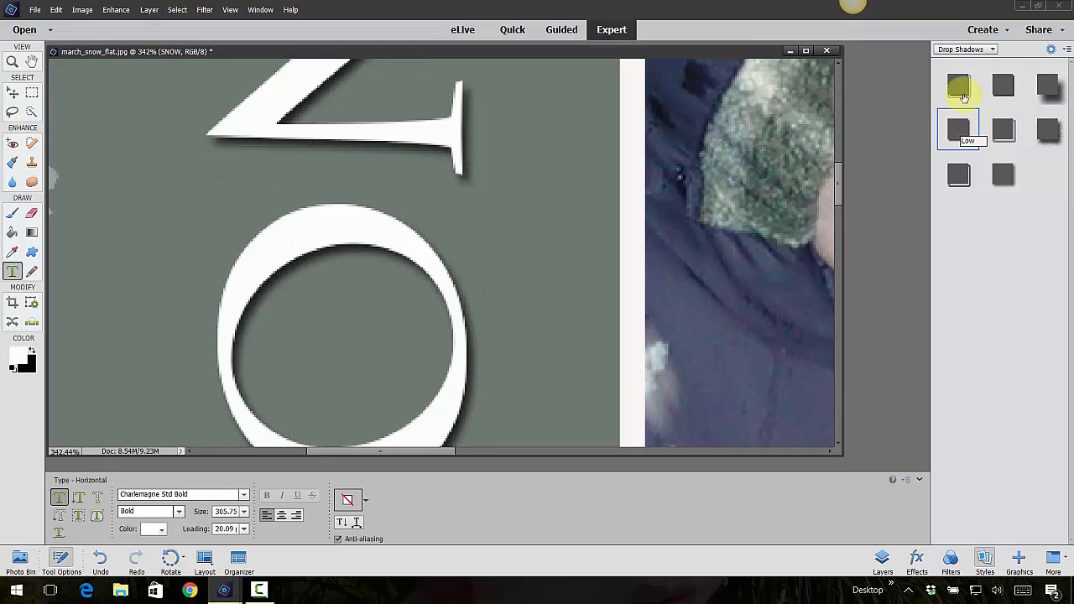
click(959, 86)
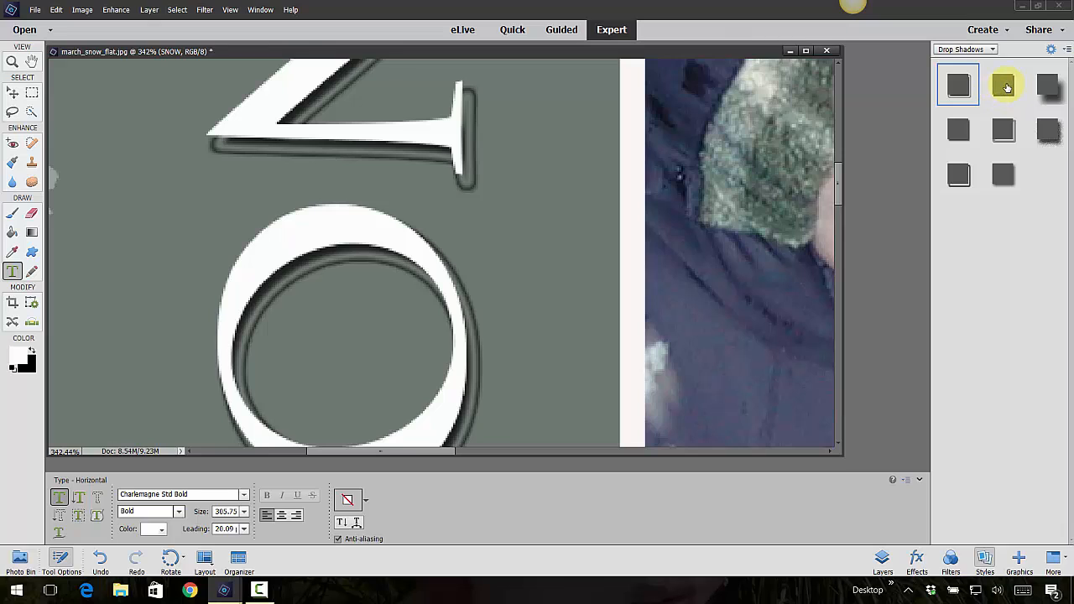
click(1006, 87)
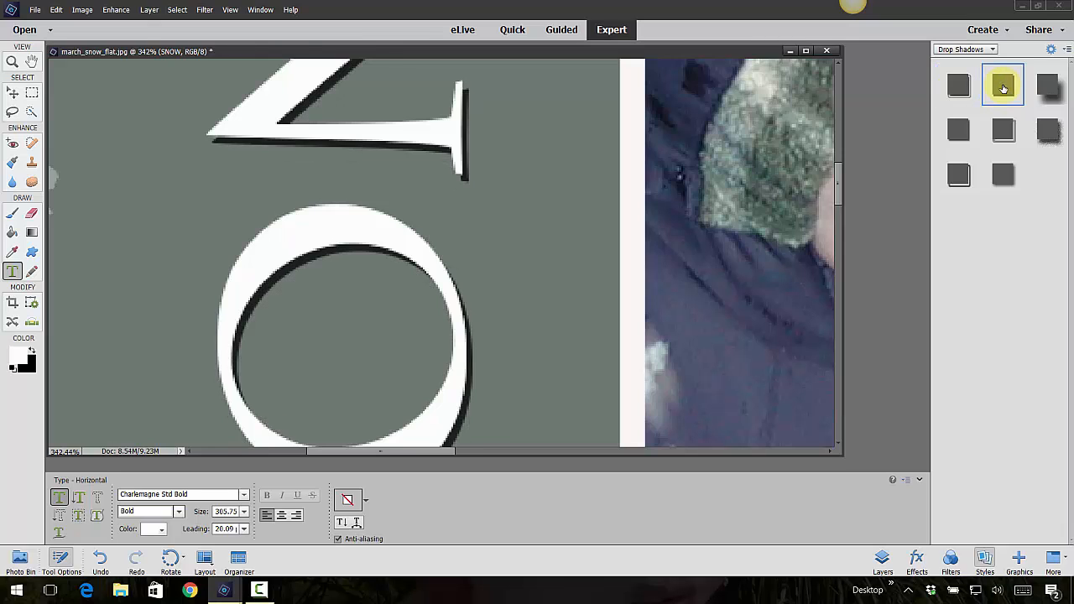
click(1051, 85)
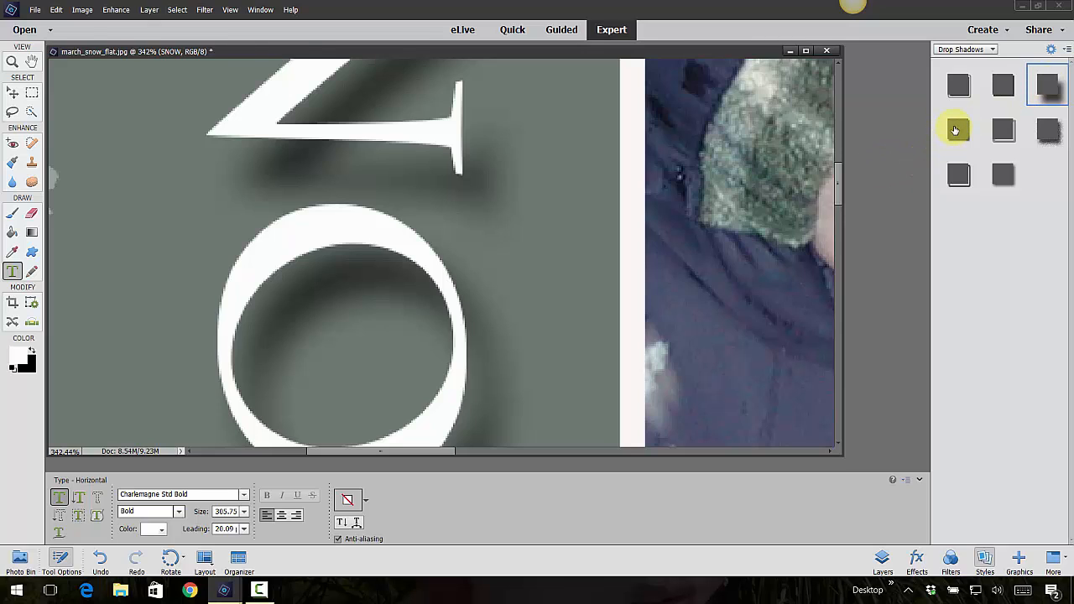
click(956, 130)
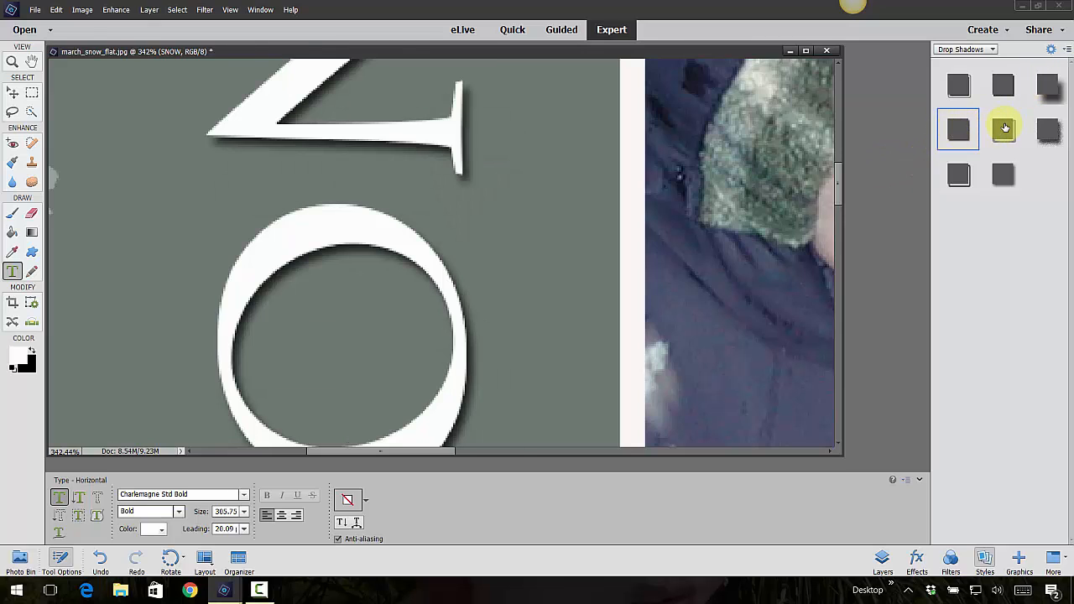
click(1005, 128)
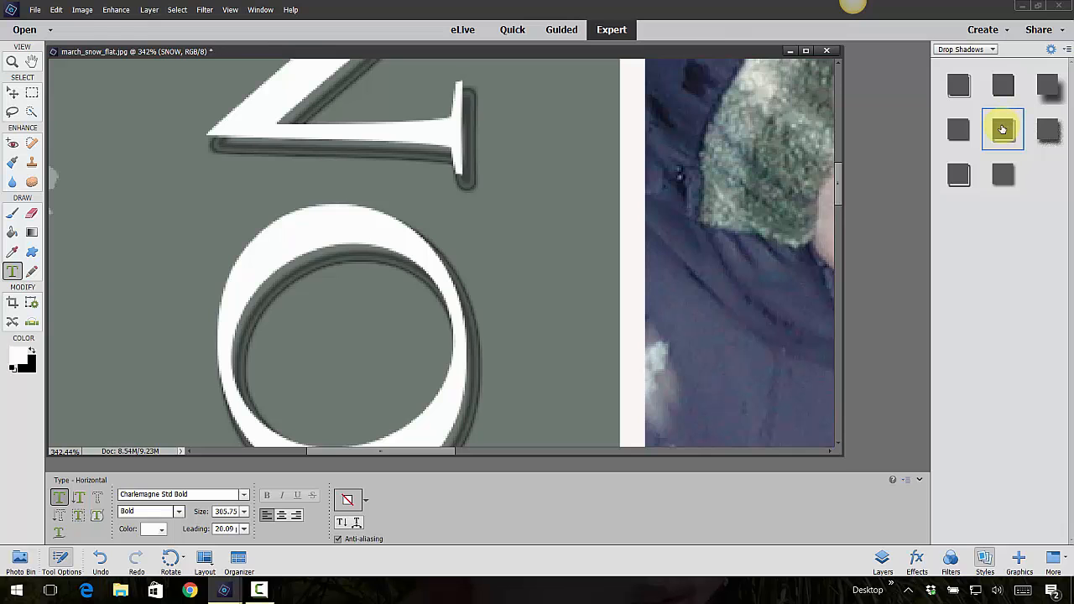
Compare the Noisy and last outlined shadow presets, and finish with the last, soft-edged drop shadow on the SNOW text.
scroll(546, 243, down, 4)
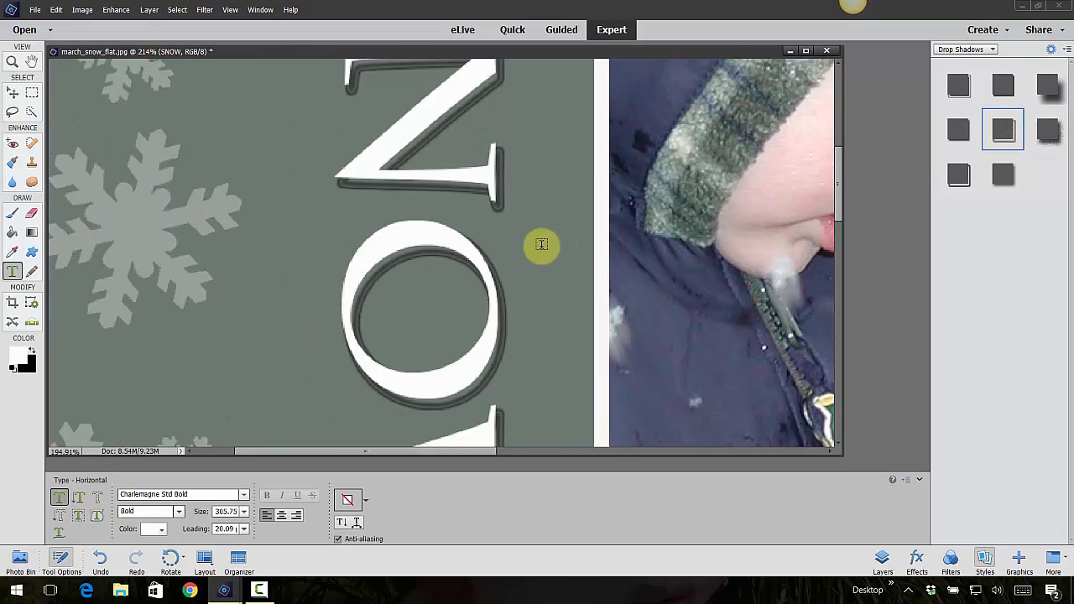
scroll(541, 244, down, 1)
click(1048, 131)
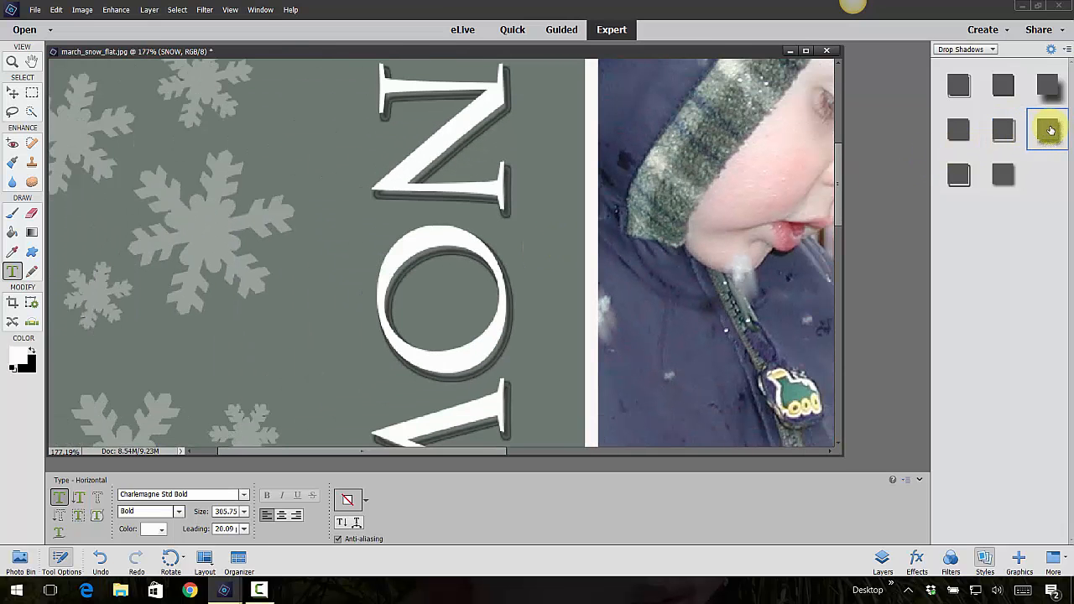
click(959, 176)
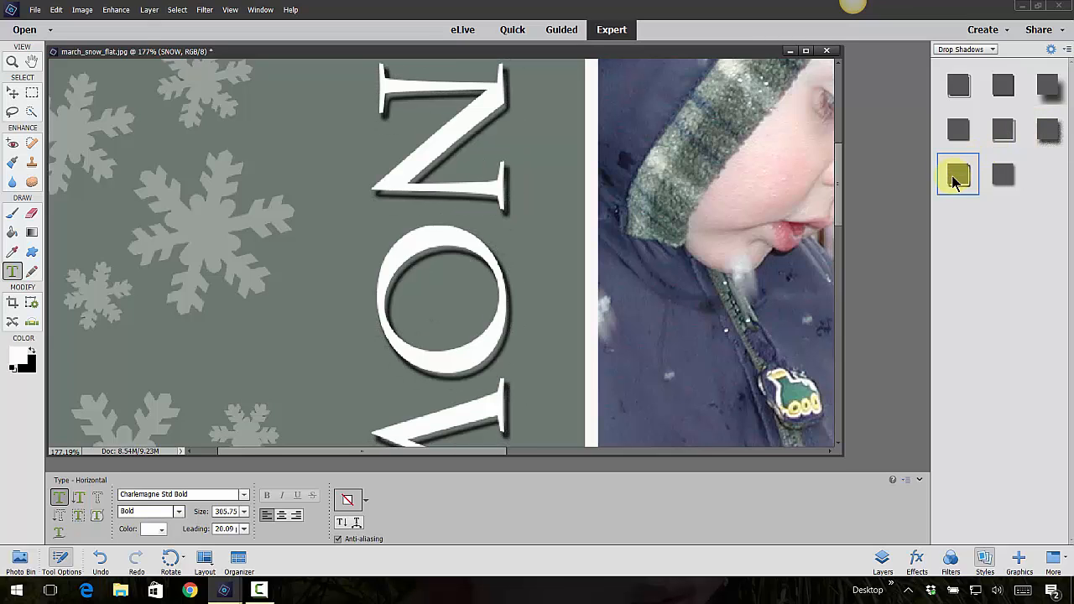
click(999, 180)
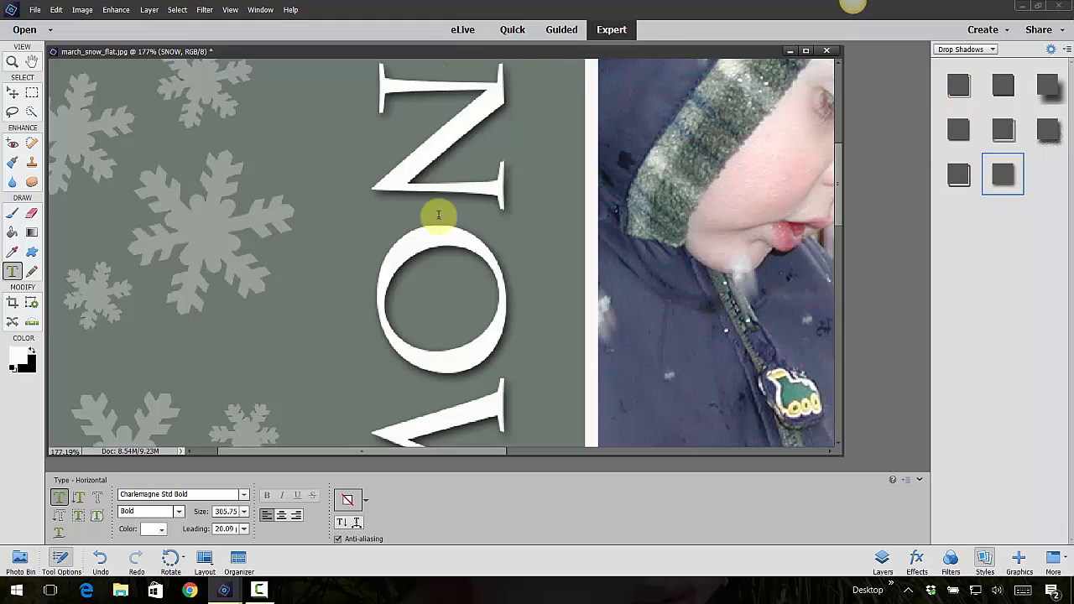
Open the SNOW layer's style settings and set the lighting angle to about 133°.
click(149, 10)
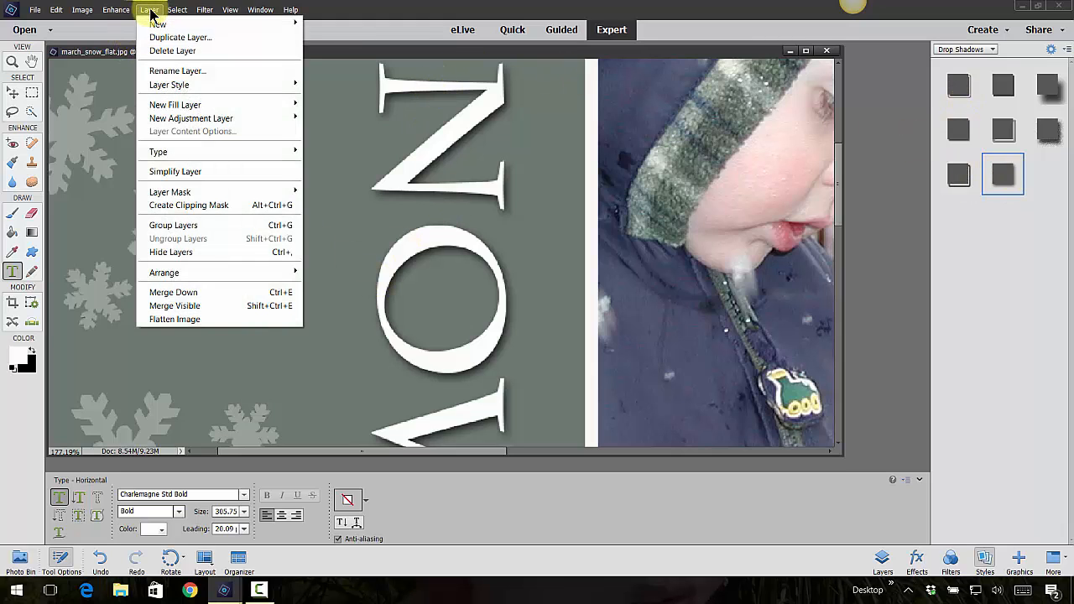
mouse_move(162, 90)
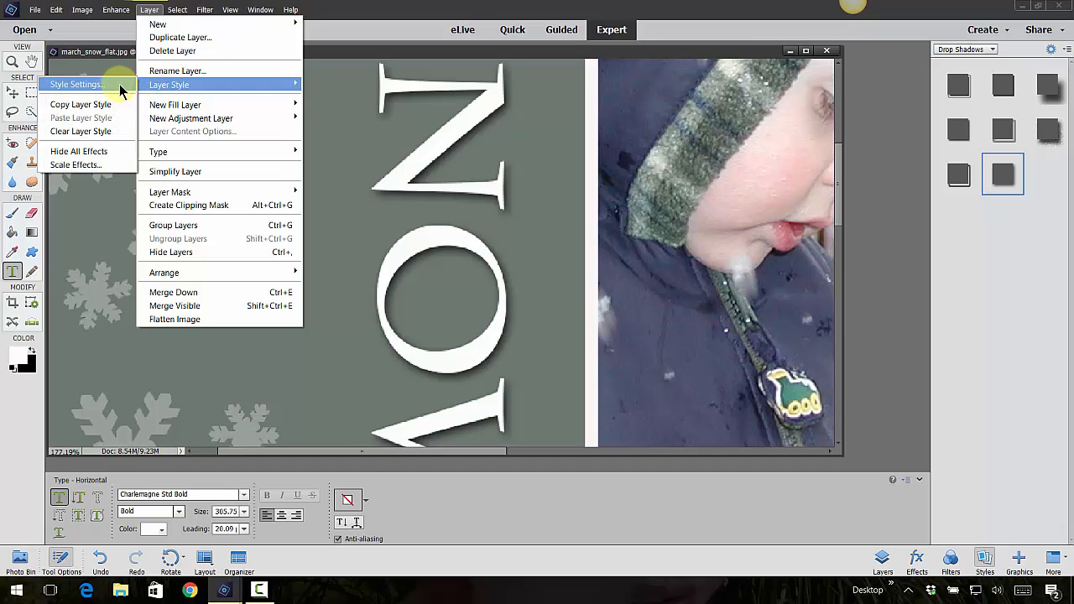
click(76, 84)
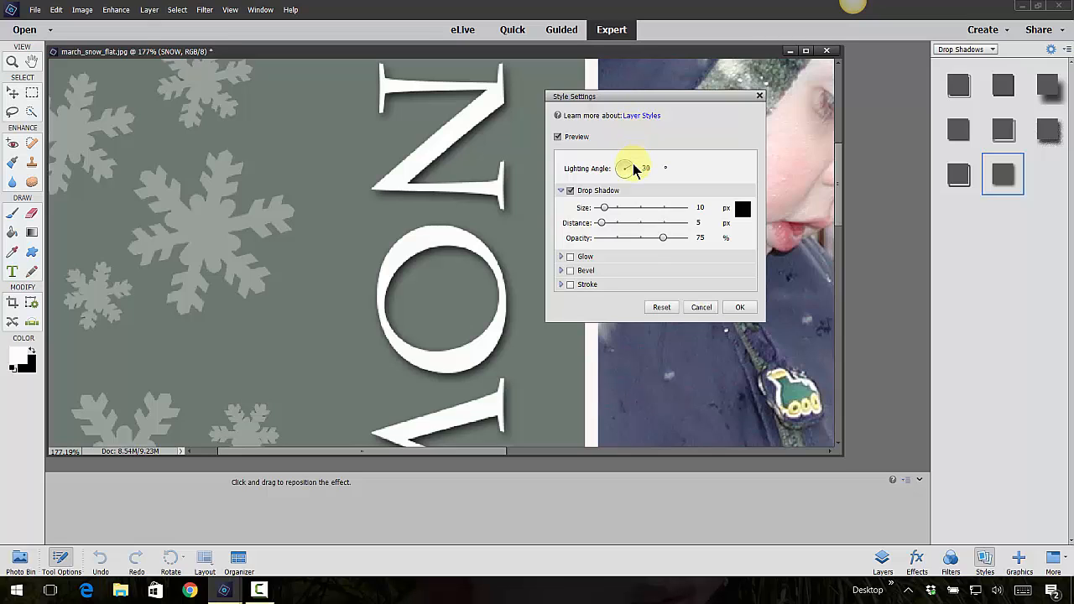
drag(631, 169, 605, 145)
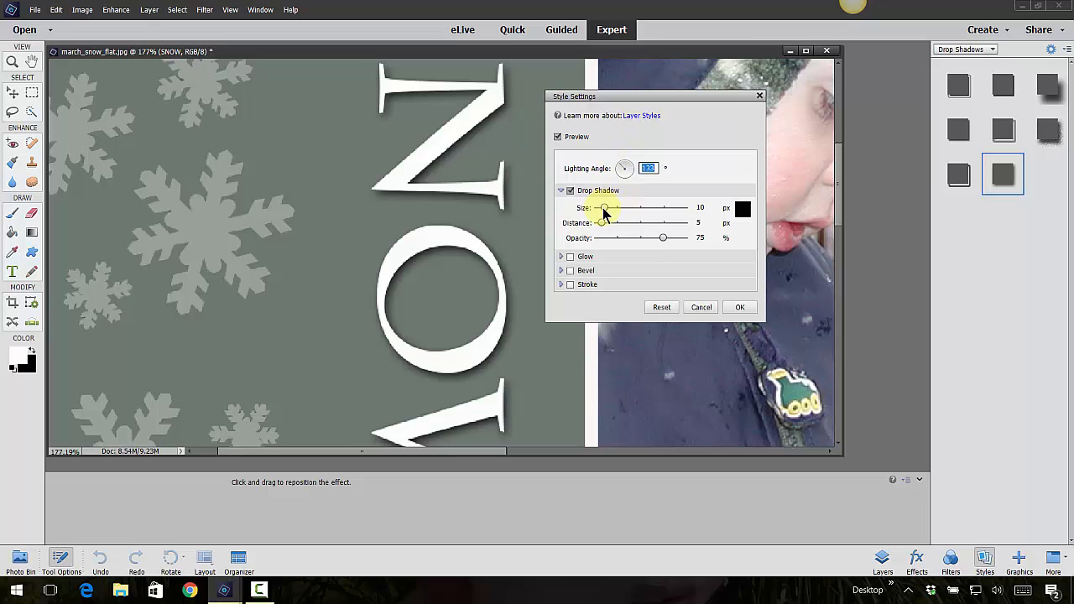
Set the SNOW text's drop shadow to size 7 px, distance 8 px and opacity 37%.
mouse_move(606, 208)
mouse_down()
mouse_move(618, 231)
mouse_move(602, 224)
mouse_up()
drag(666, 241, 631, 243)
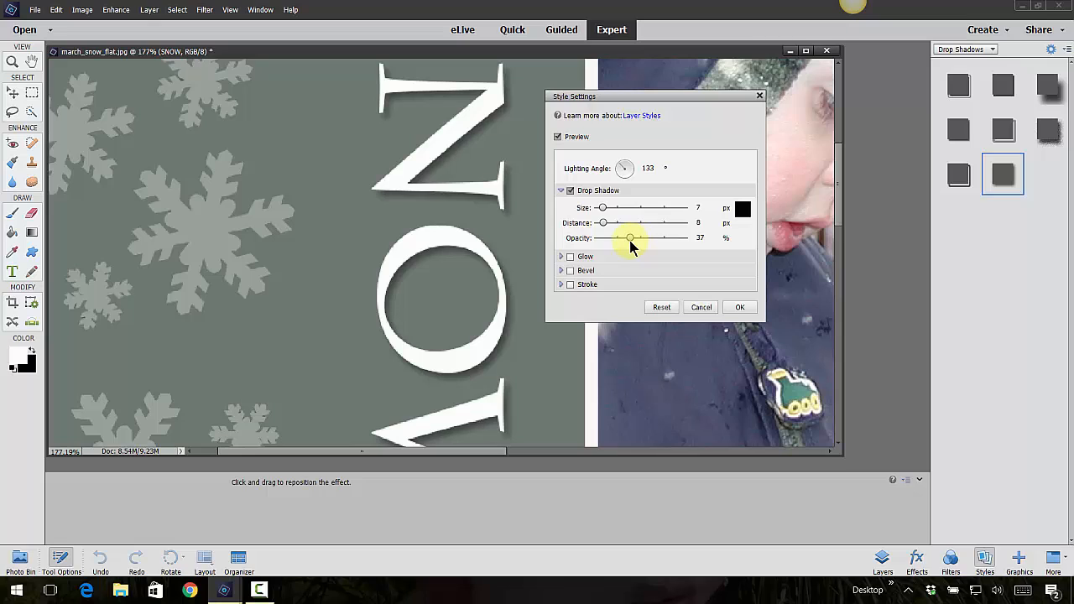
Try an inner glow with a size of 35 px on the SNOW text and switch it off again.
click(561, 256)
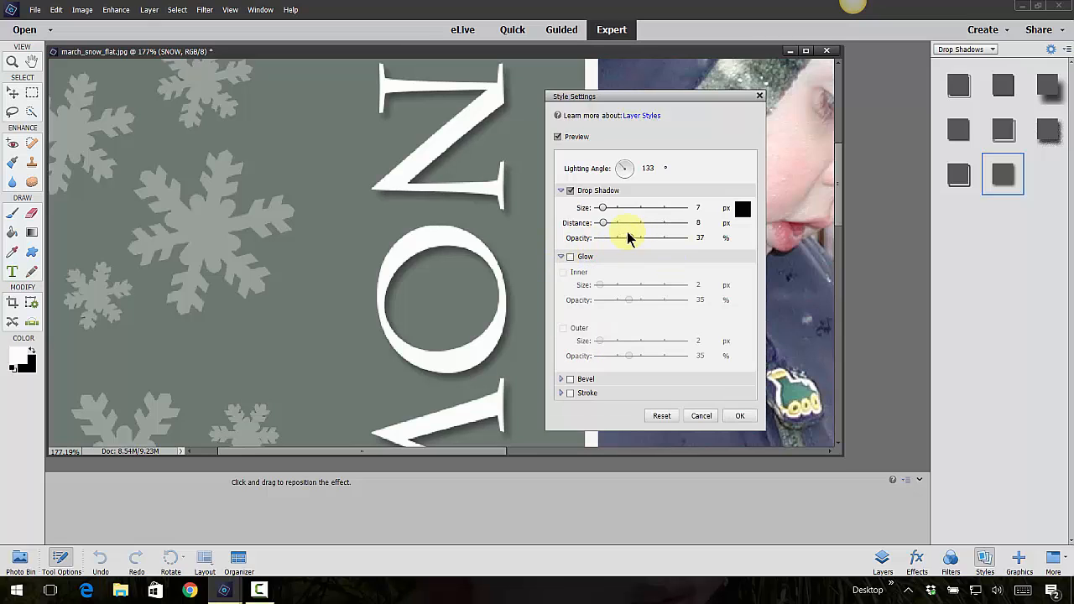
click(562, 257)
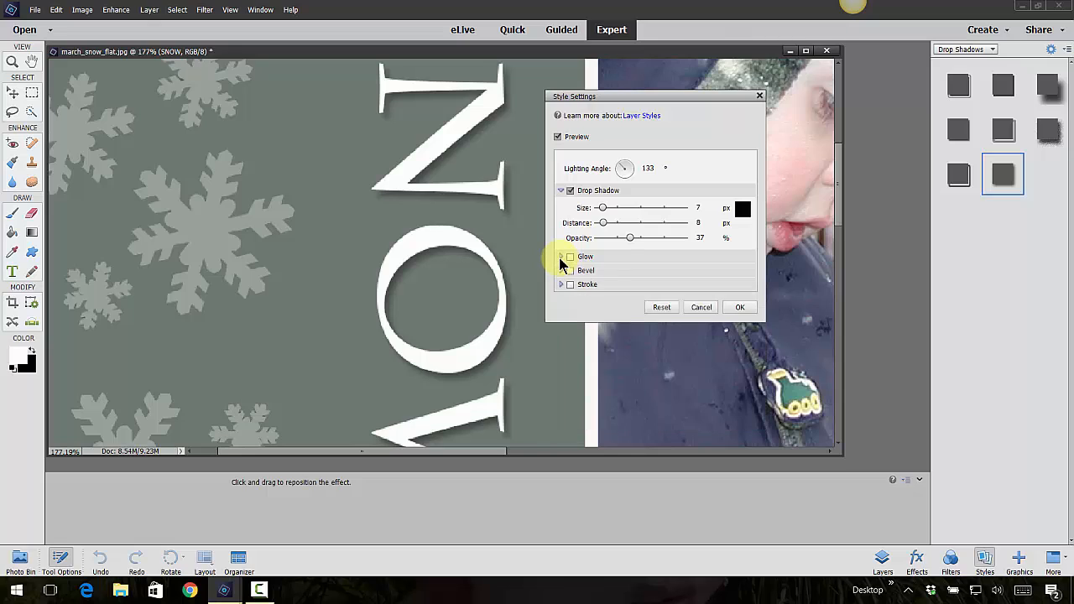
click(561, 256)
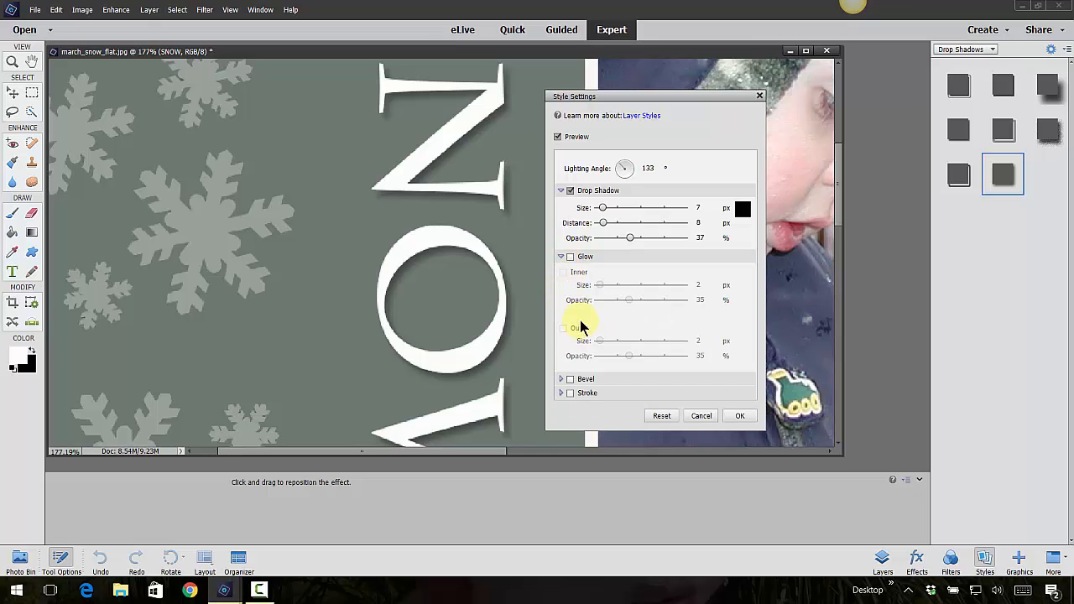
click(570, 257)
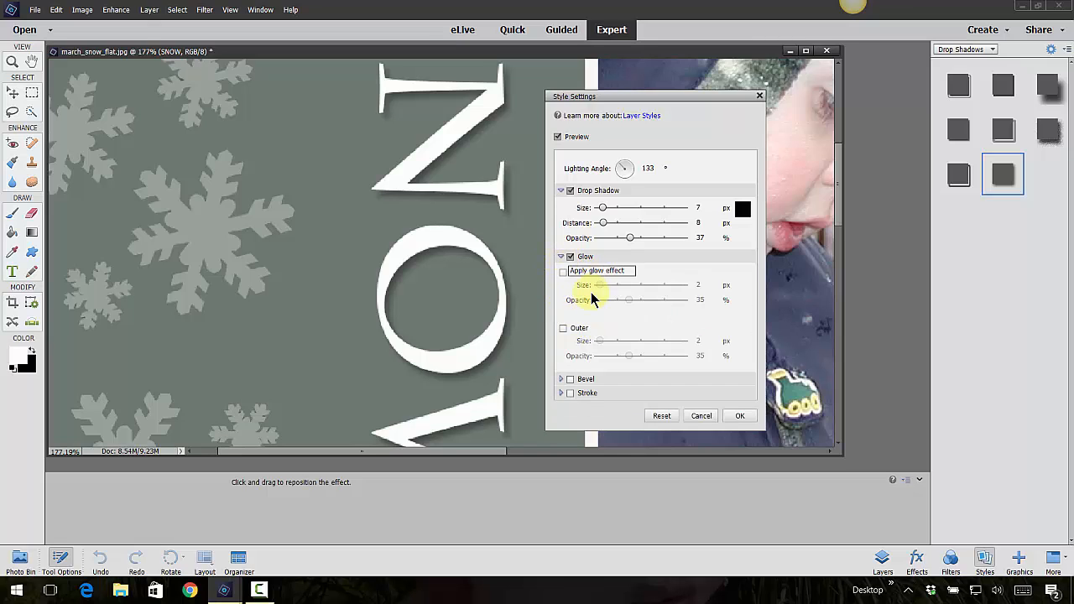
click(563, 273)
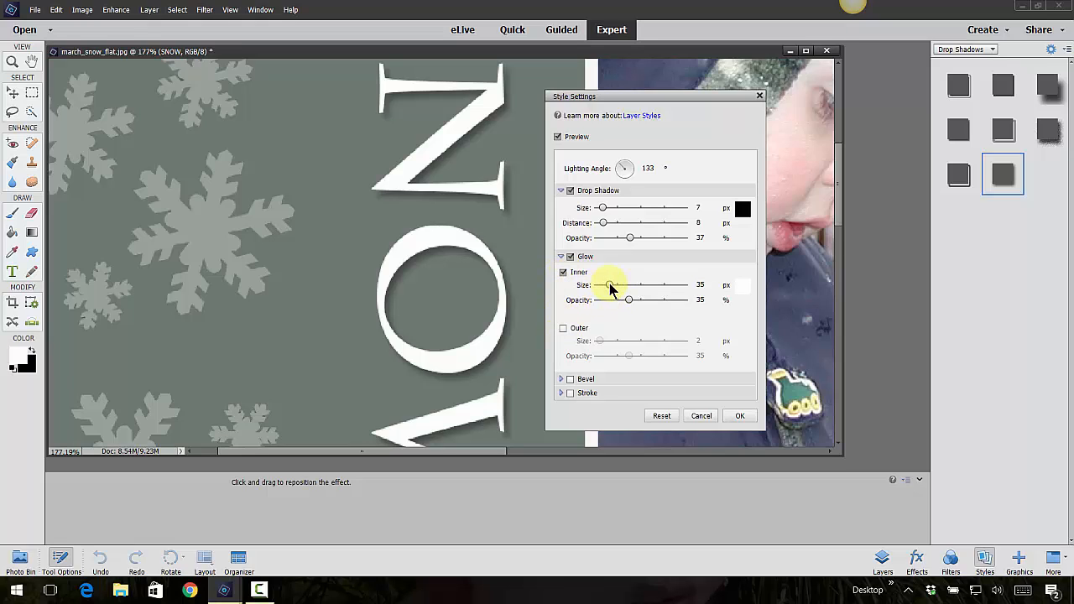
click(563, 272)
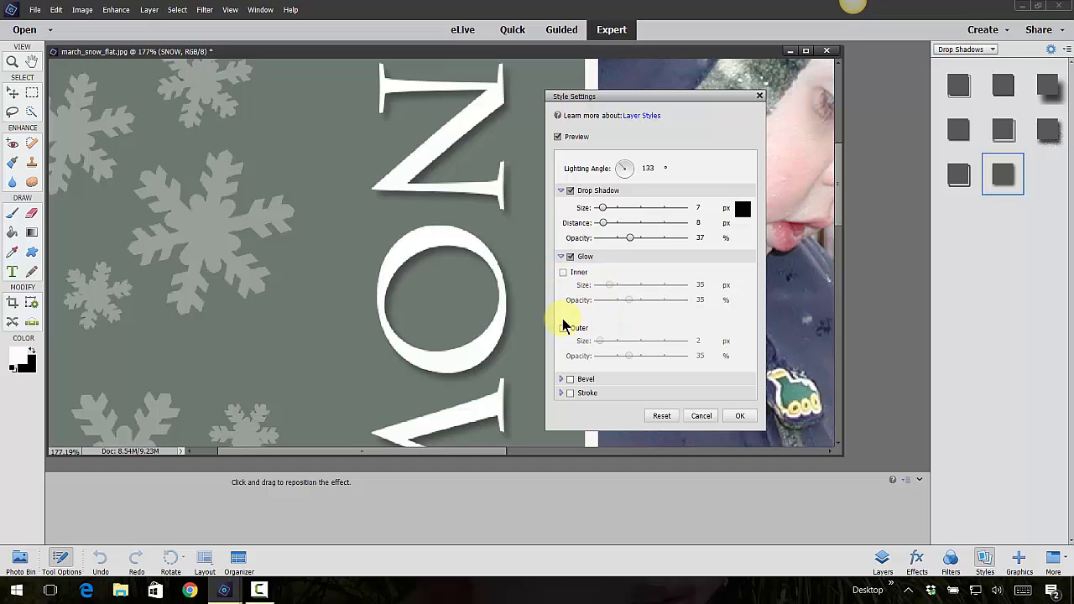
Try an outer glow of 37 px at 38% opacity on the SNOW text and turn the Glow effect off.
click(563, 328)
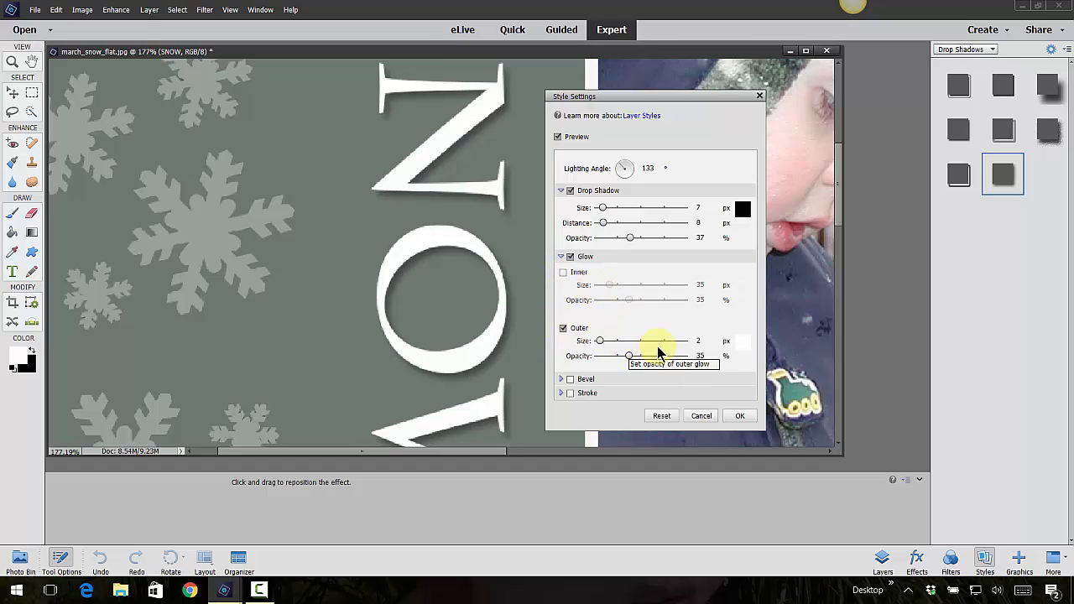
drag(598, 342, 631, 368)
click(564, 328)
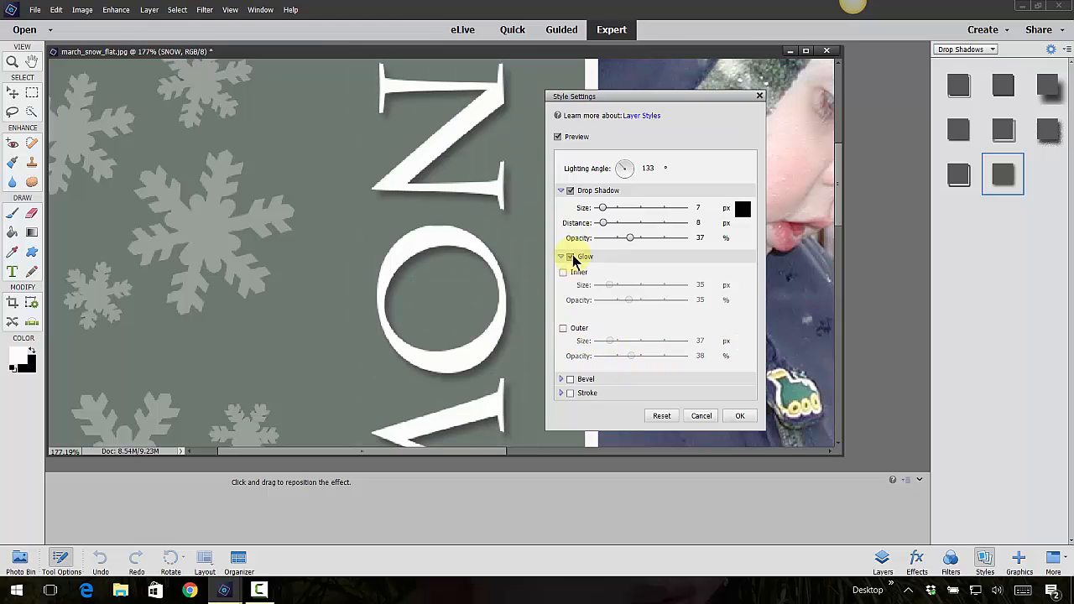
click(571, 259)
Try an upward bevel of 13 px on the SNOW text and turn the Bevel effect off.
click(579, 380)
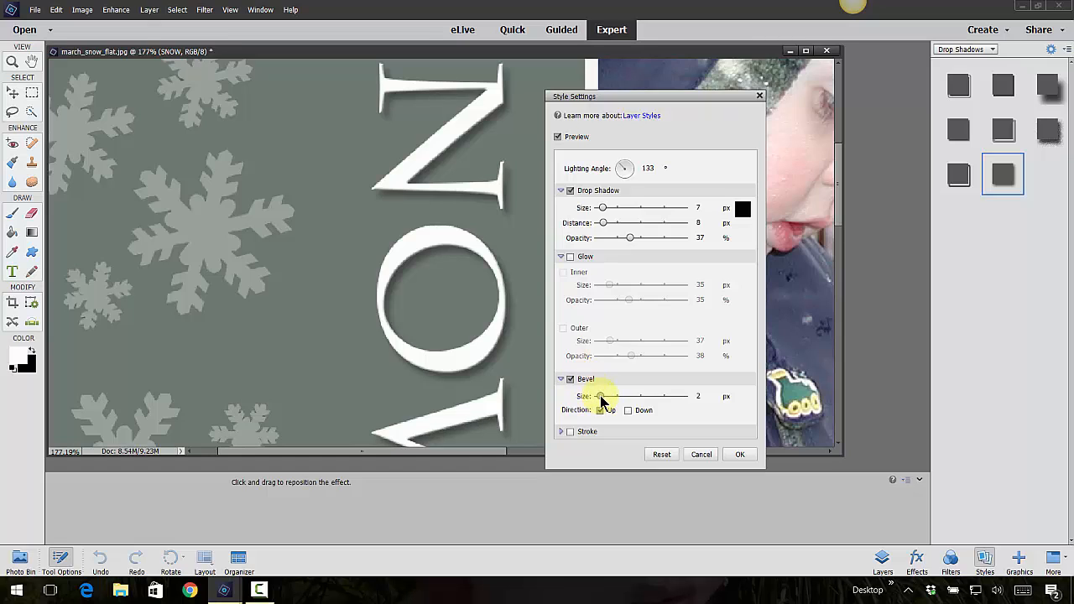
drag(601, 402, 606, 403)
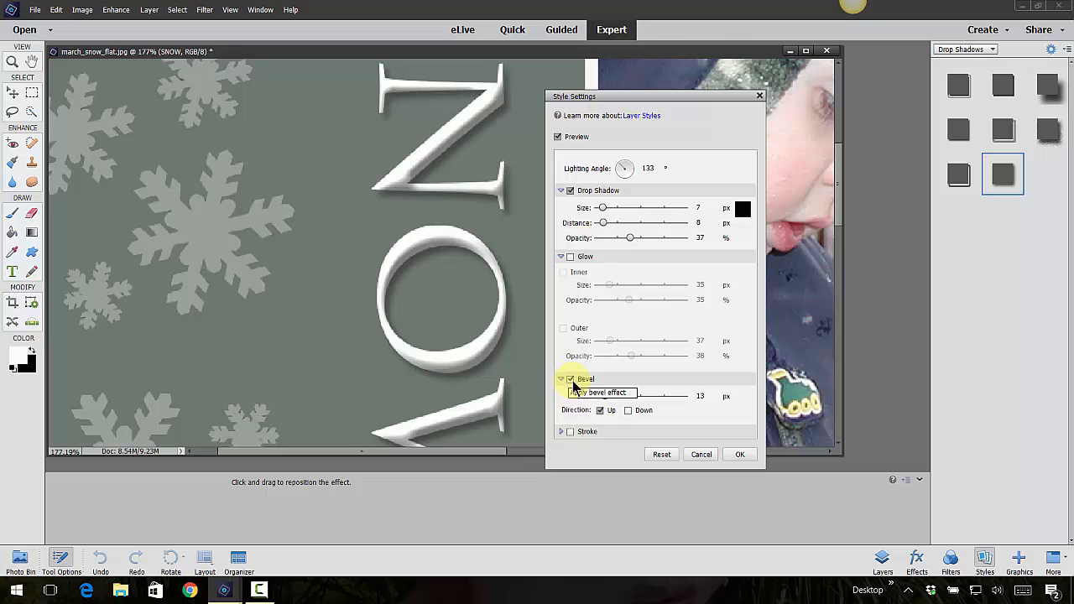
click(571, 379)
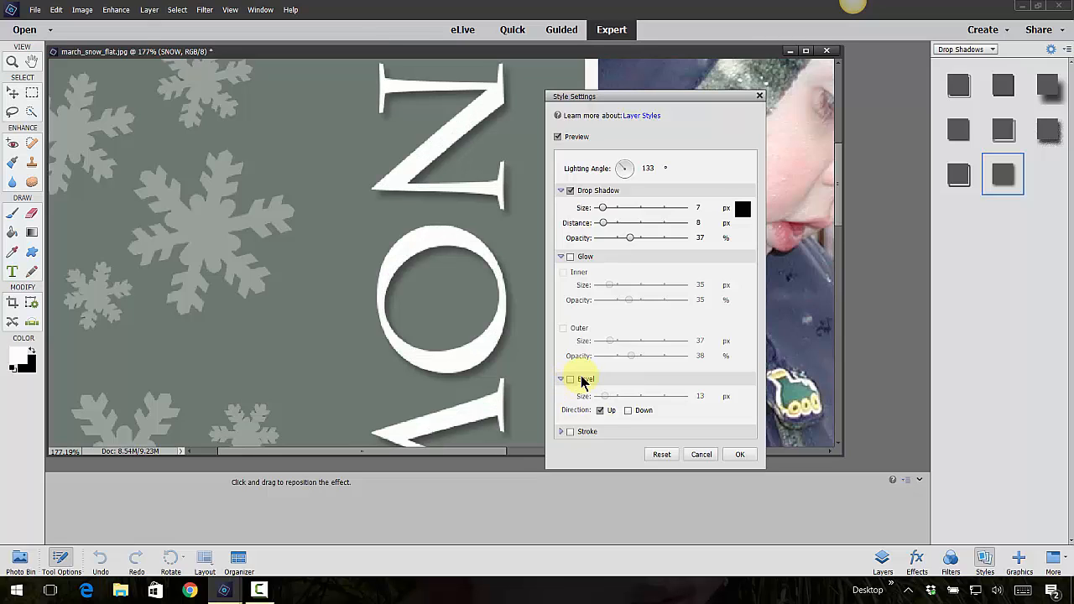
Add a 2 px stroke to the SNOW text, try the Inside position and set the position to Center.
click(570, 431)
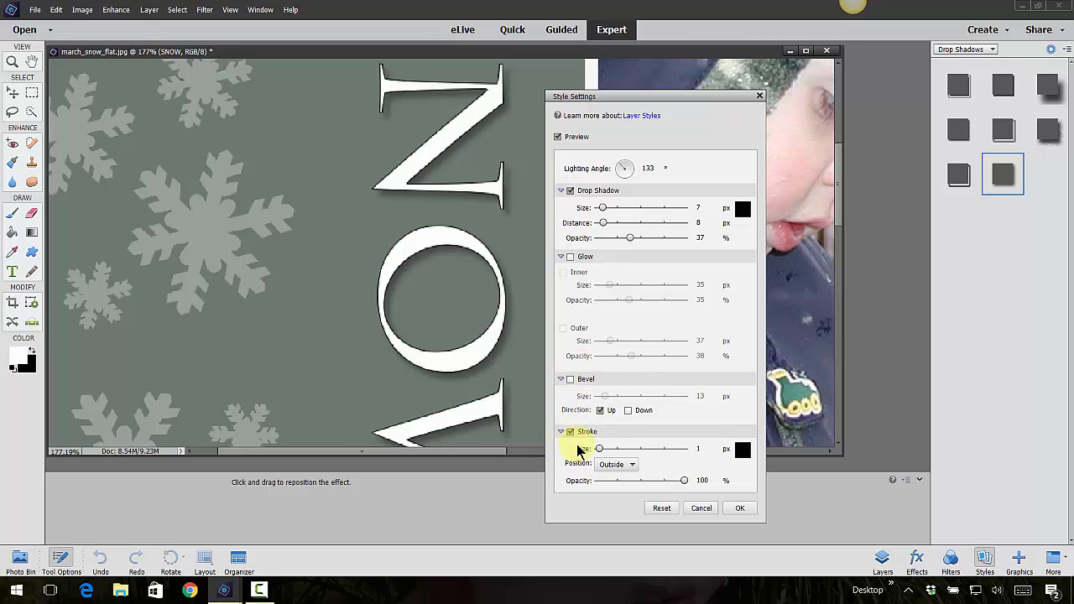
drag(600, 451, 599, 449)
click(617, 464)
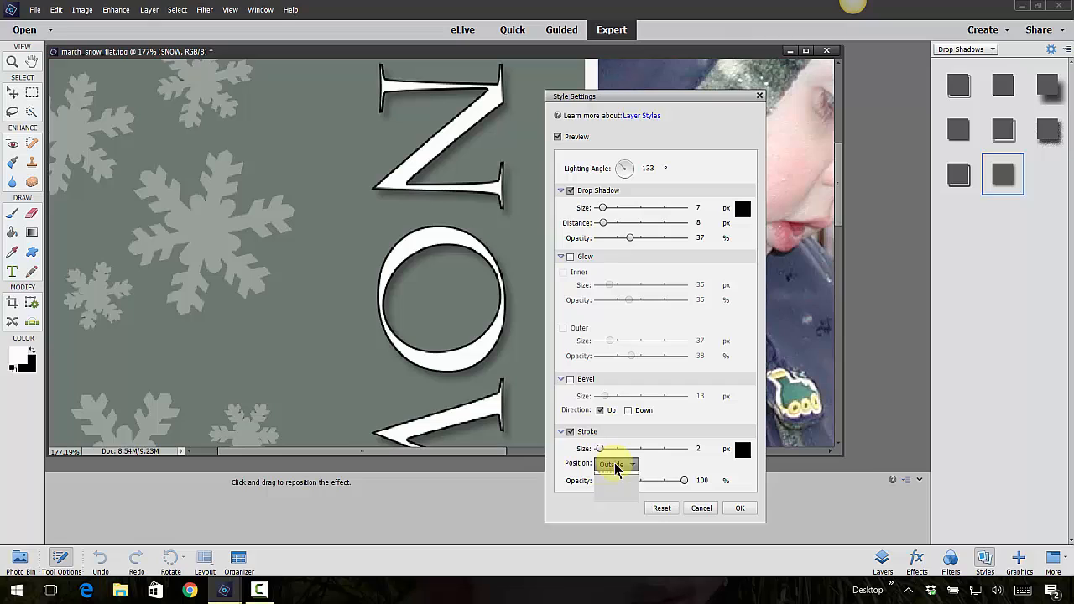
click(609, 485)
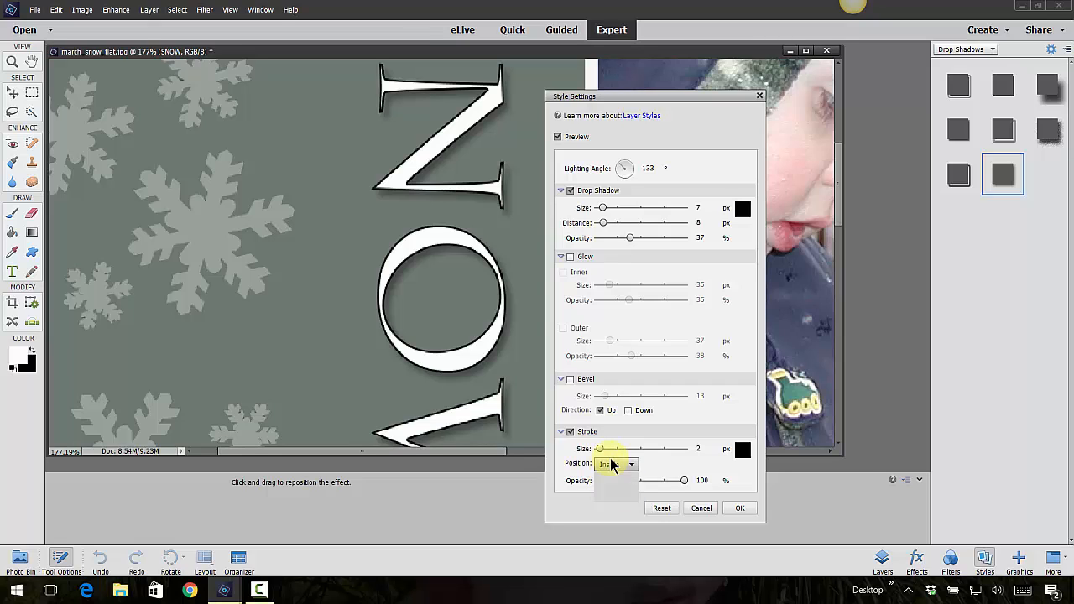
click(610, 464)
click(606, 493)
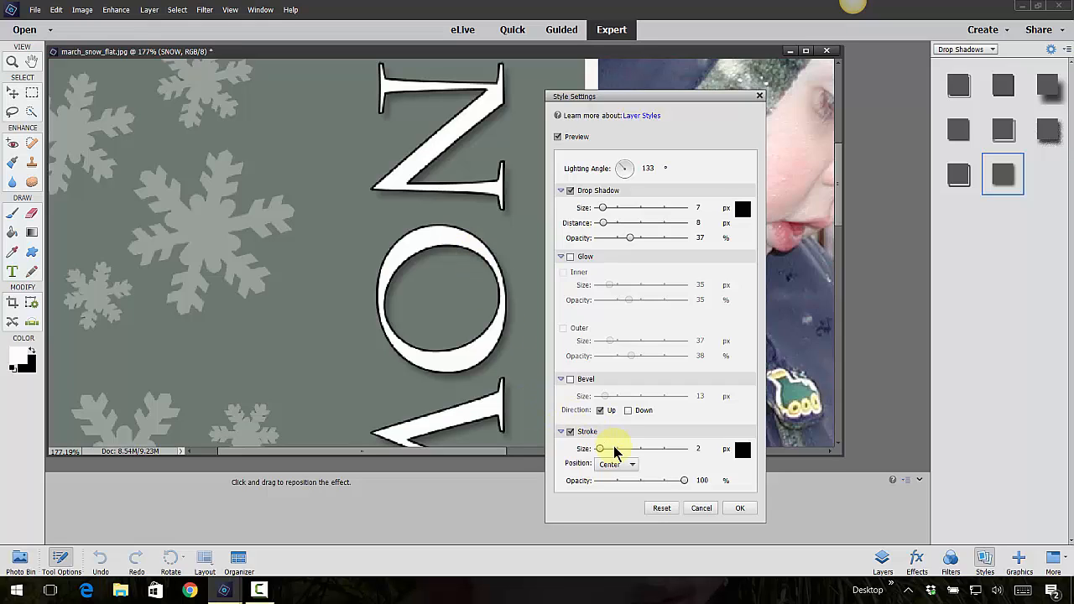
Try red and the snowflake gray as stroke colors, settle on dark gray 3c3f3d, and apply the style settings with the stroke at 100% opacity.
click(743, 451)
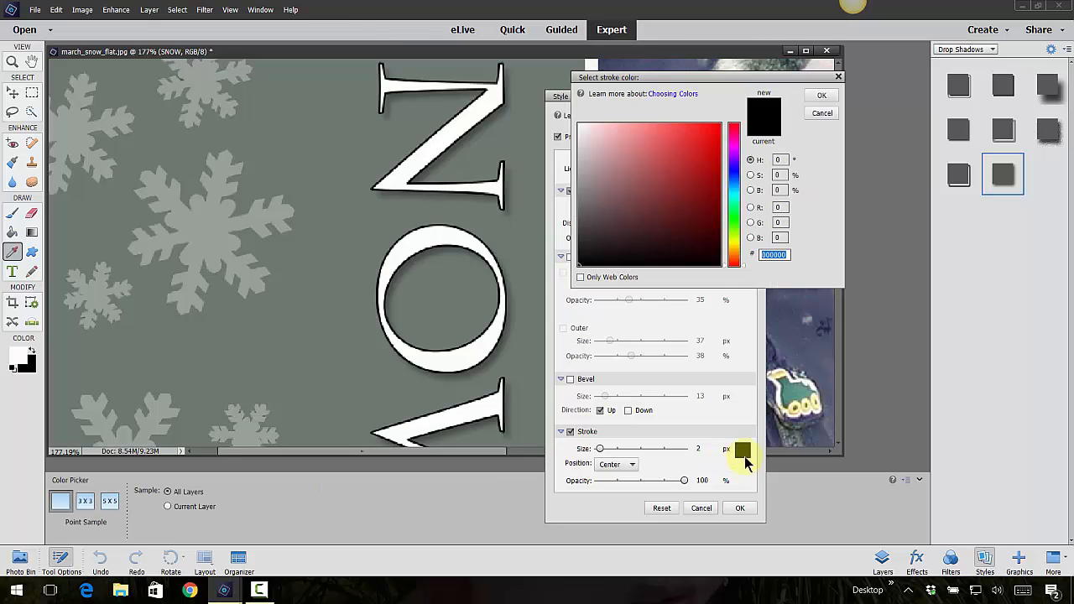
click(710, 145)
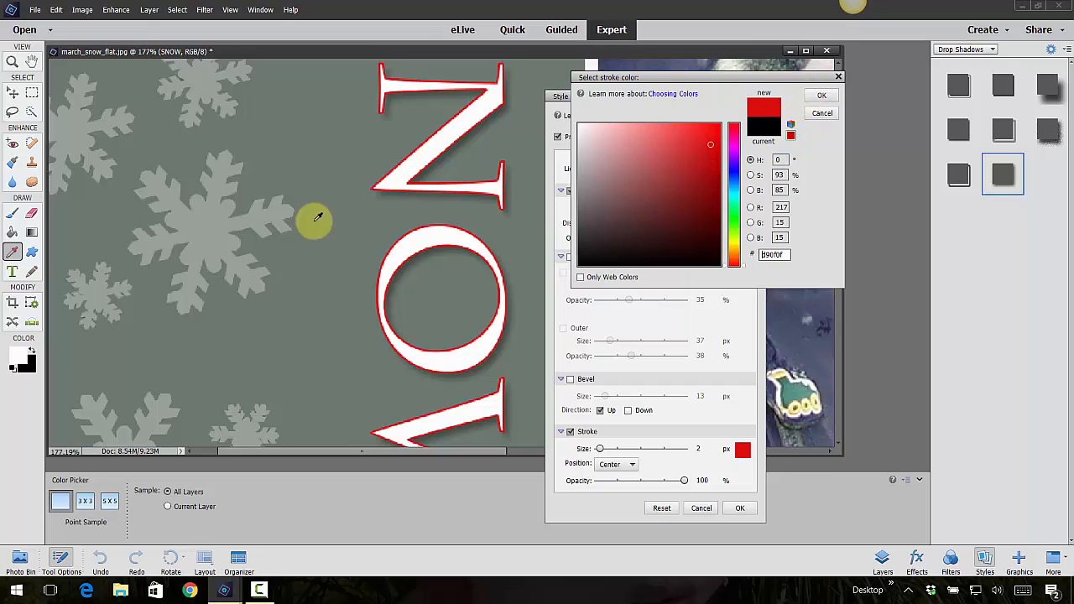
click(203, 218)
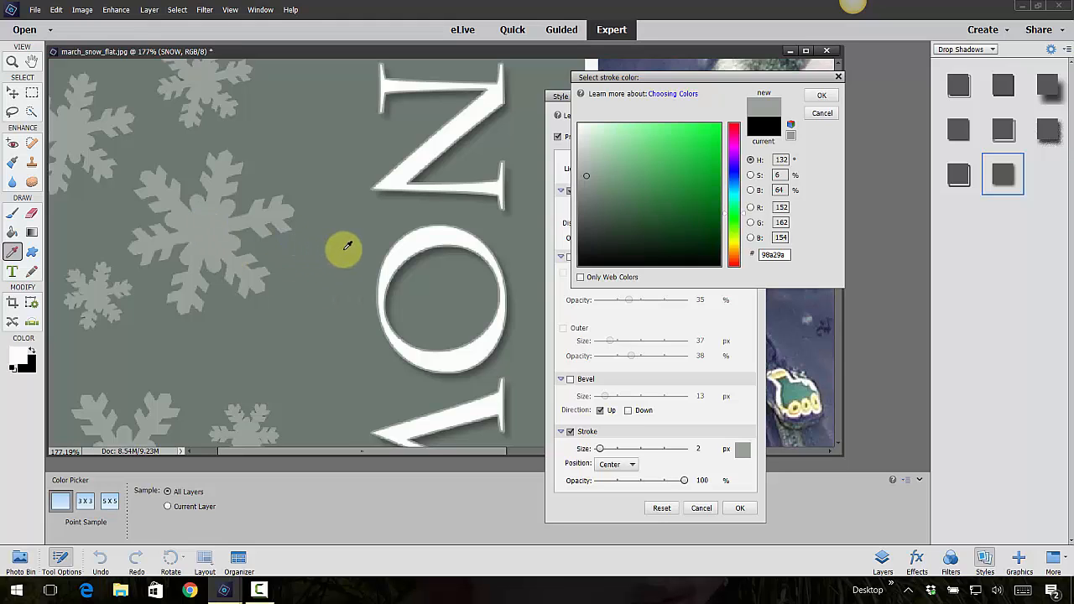
click(586, 197)
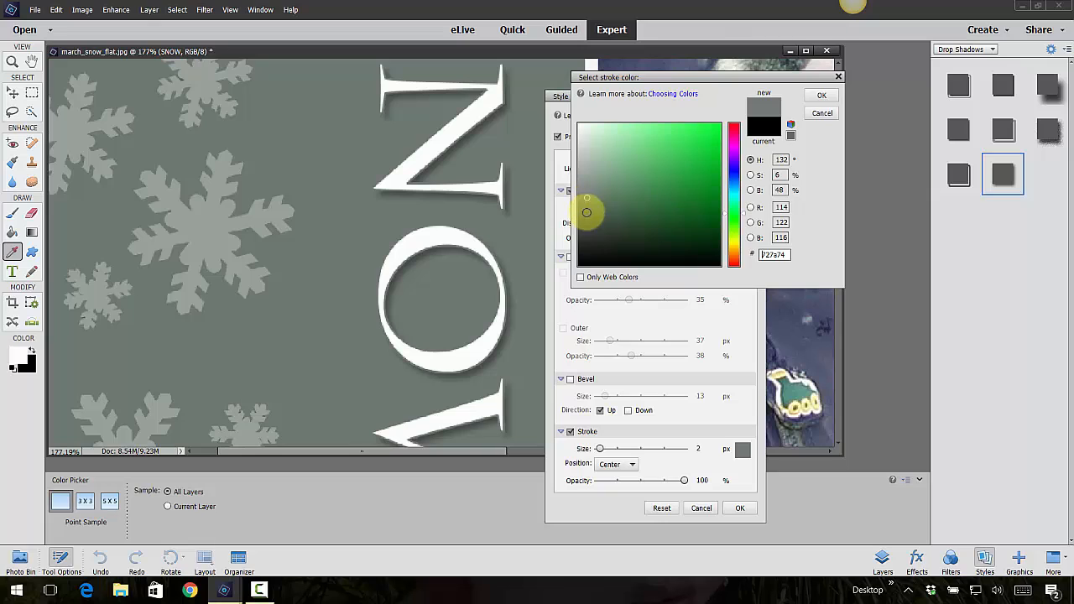
click(585, 237)
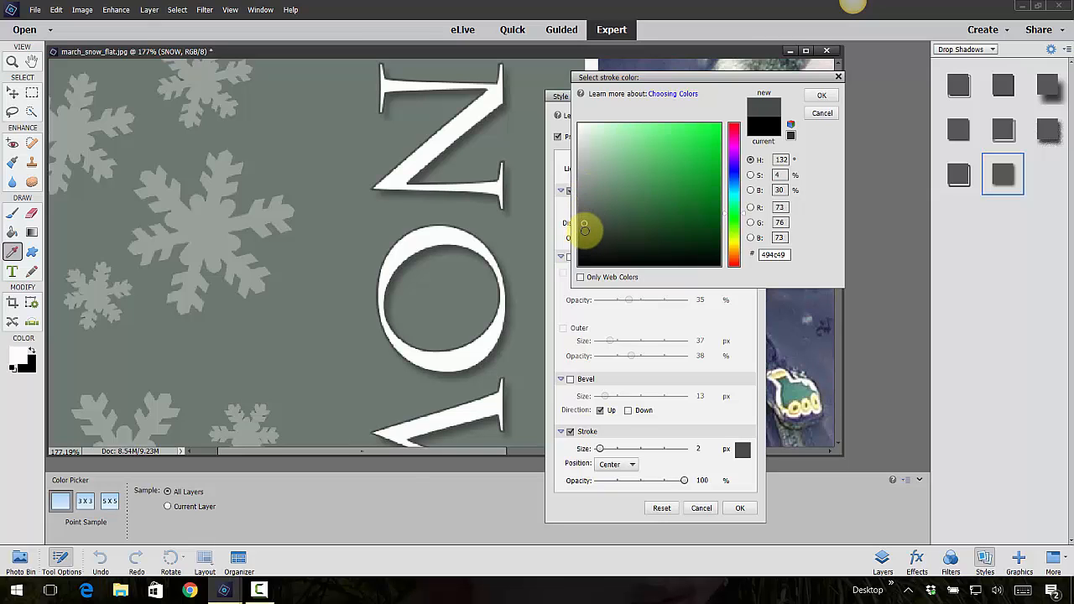
click(585, 231)
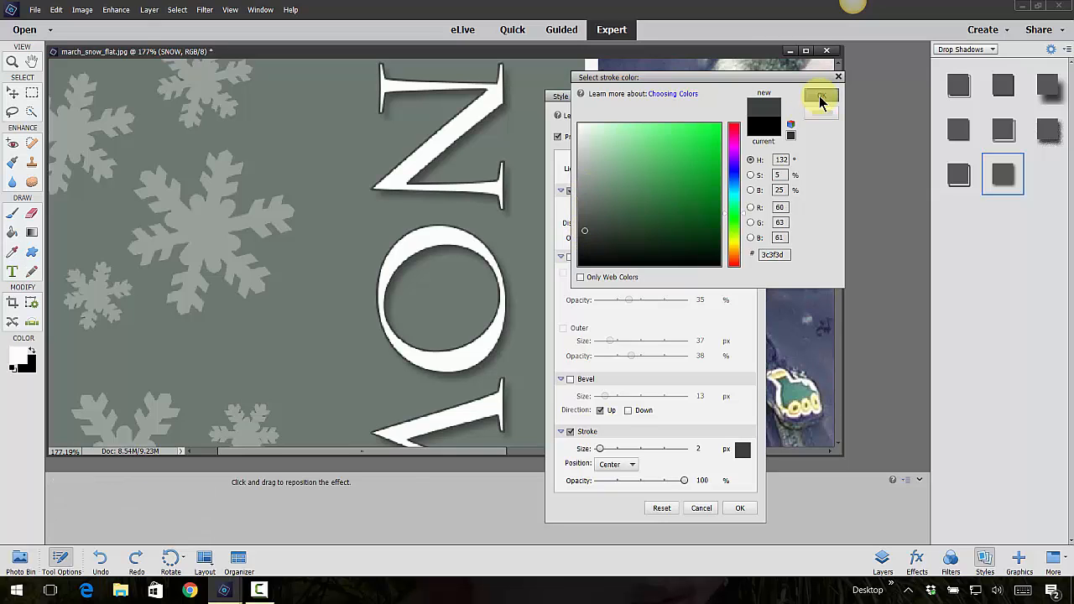
click(818, 97)
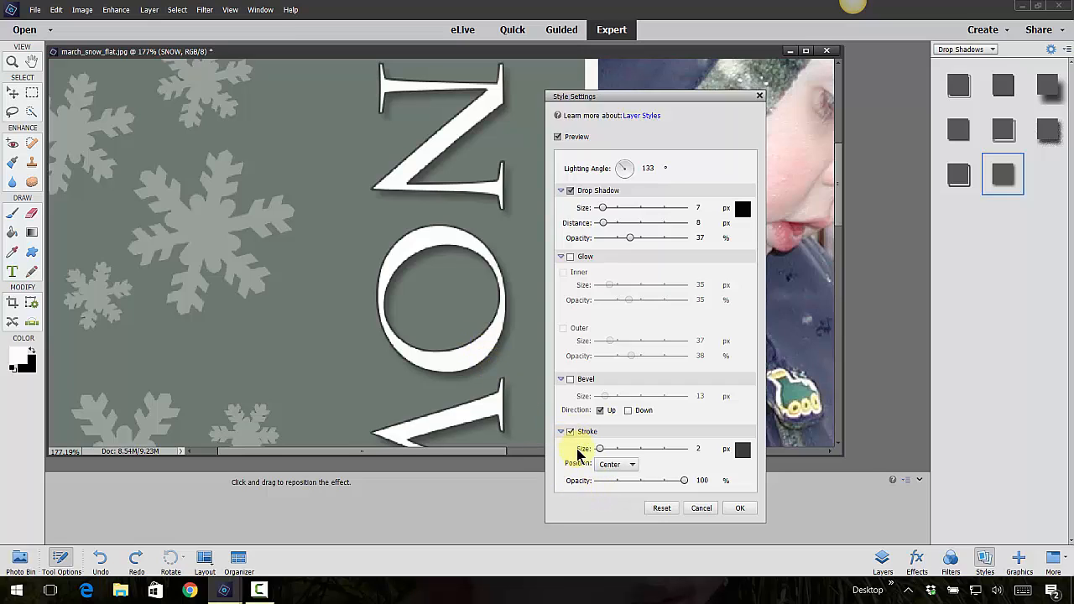
mouse_move(683, 480)
mouse_down()
mouse_move(651, 486)
mouse_move(687, 487)
mouse_up()
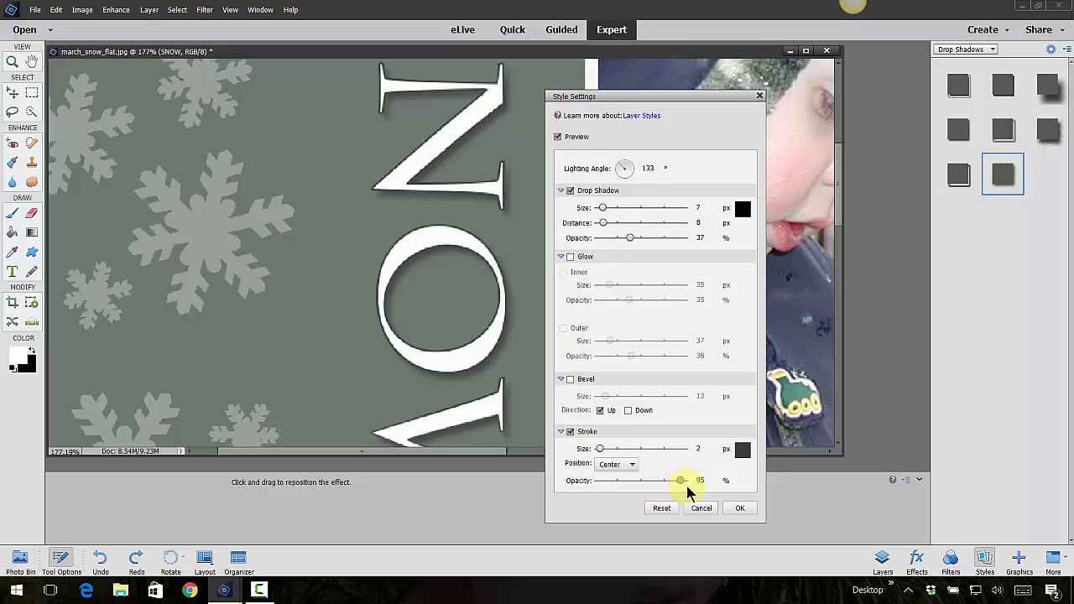
click(736, 509)
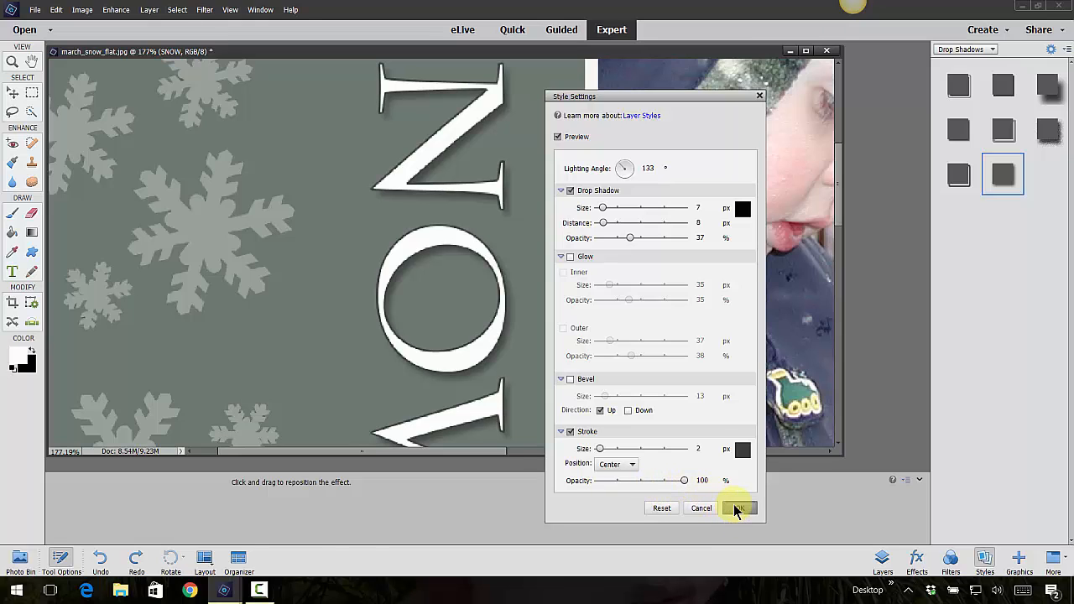
Copy the layer style of the SNOW text layer.
scroll(583, 213, down, 1)
scroll(583, 213, down, 1)
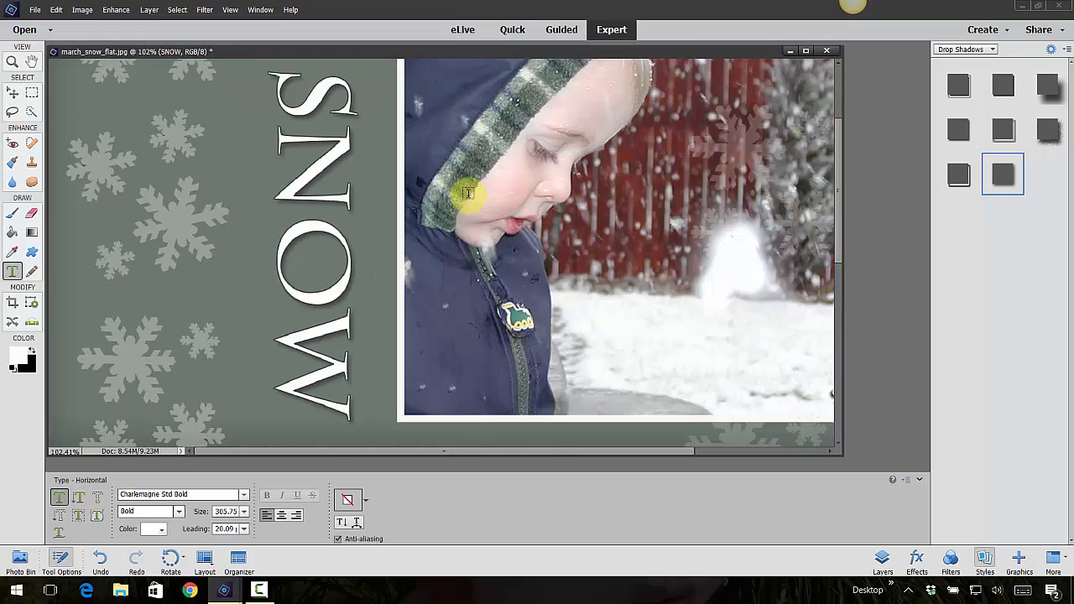
scroll(455, 168, down, 2)
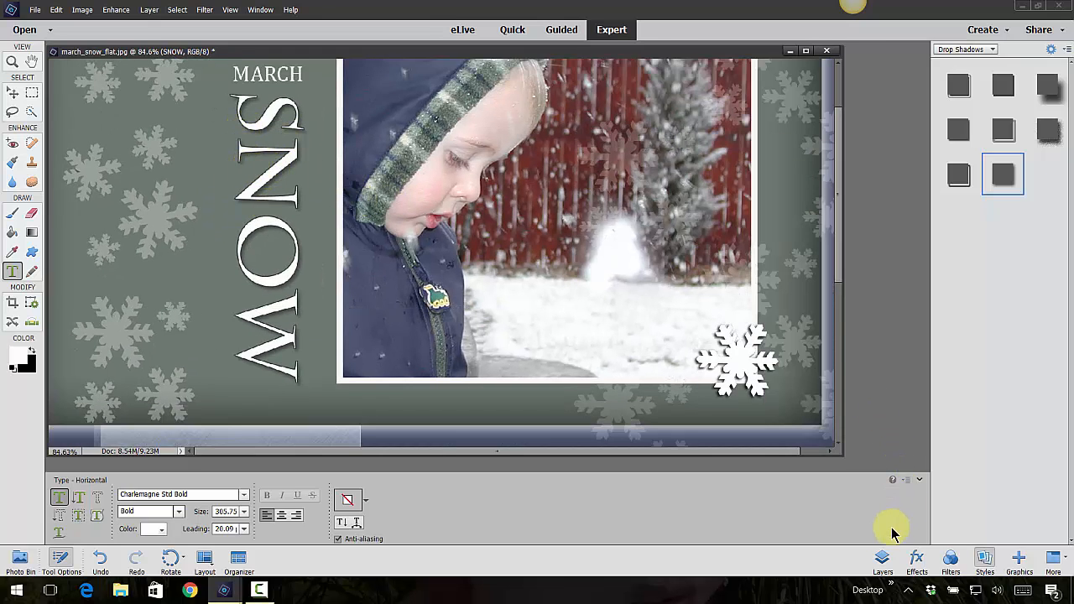
click(882, 560)
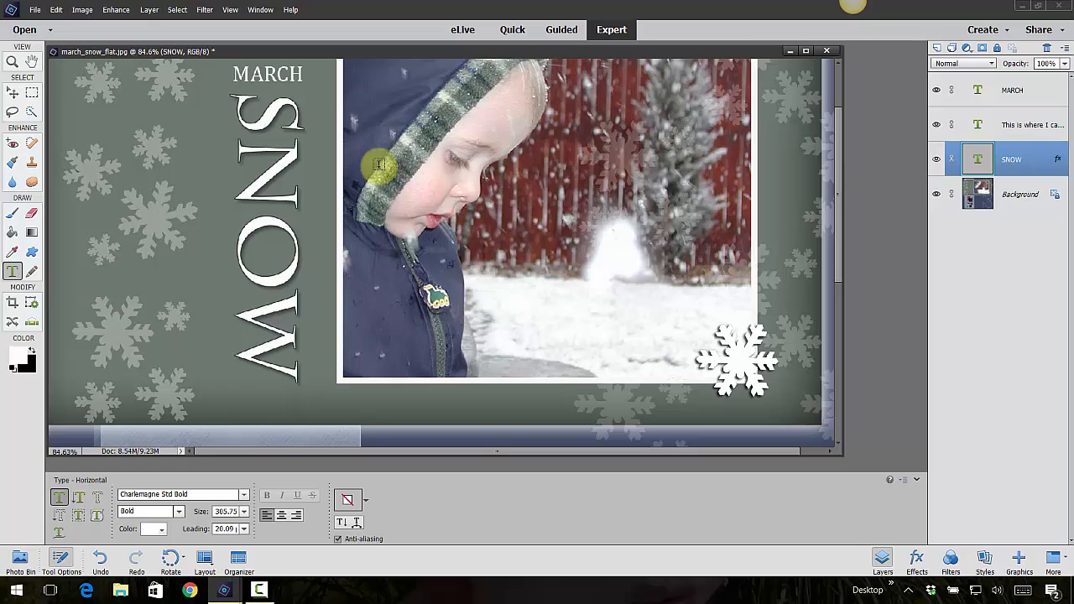
click(12, 61)
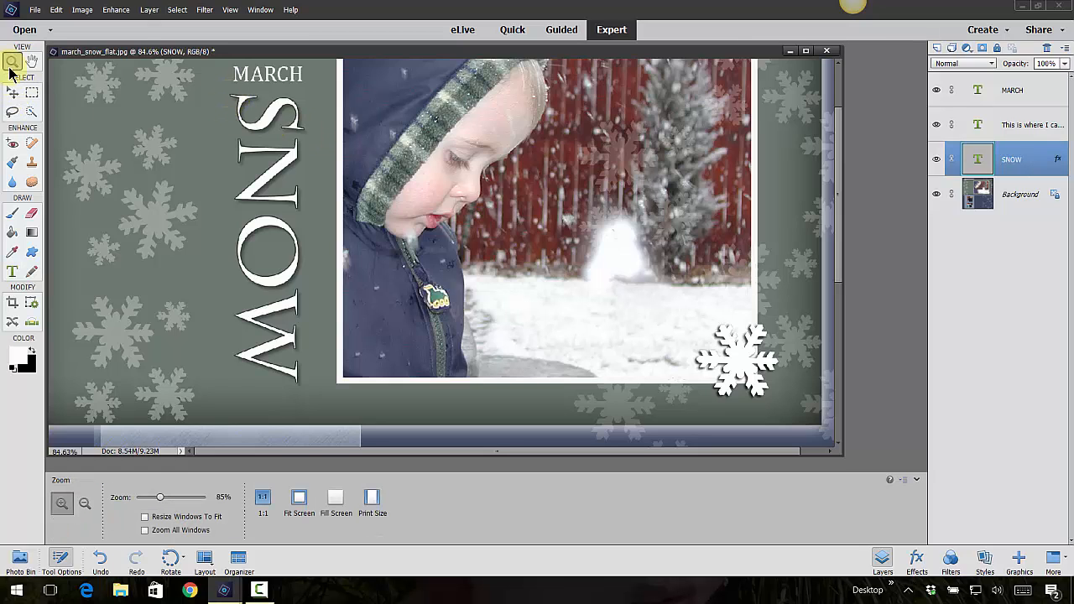
drag(338, 130, 210, 64)
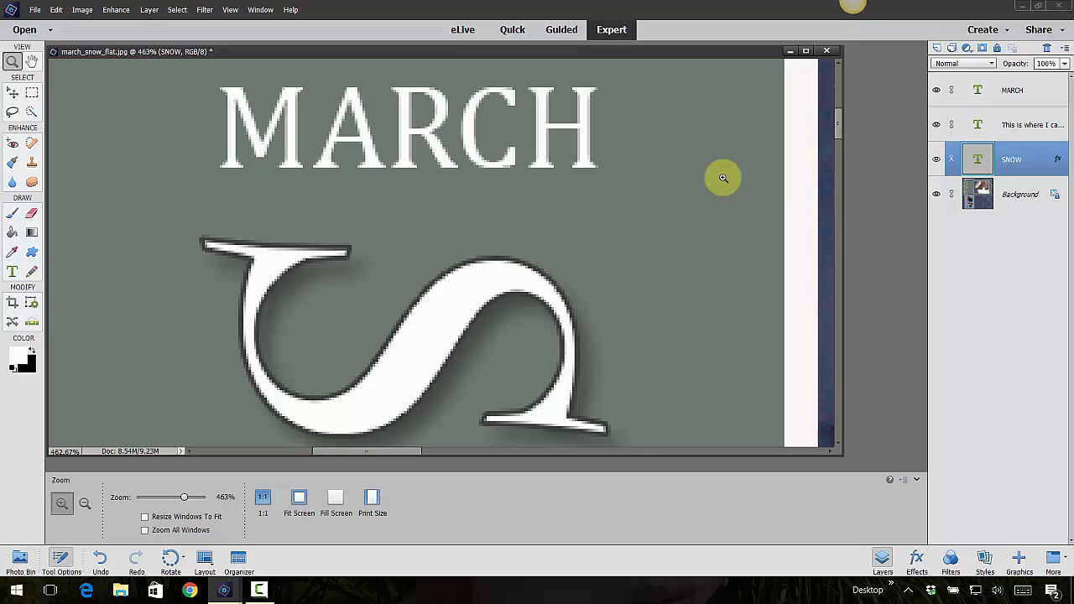
right_click(1053, 161)
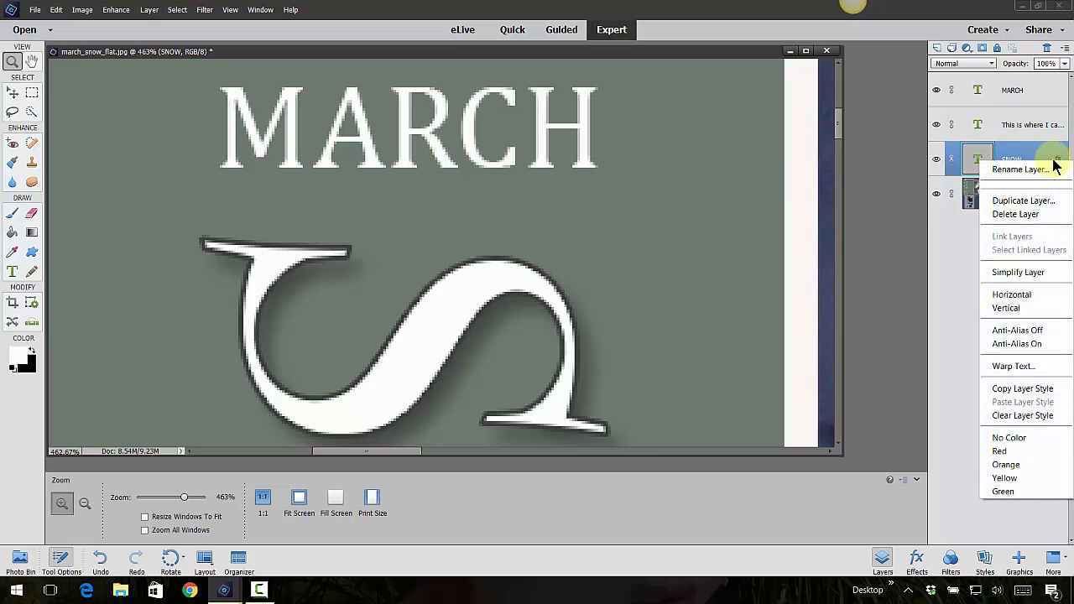
click(1024, 388)
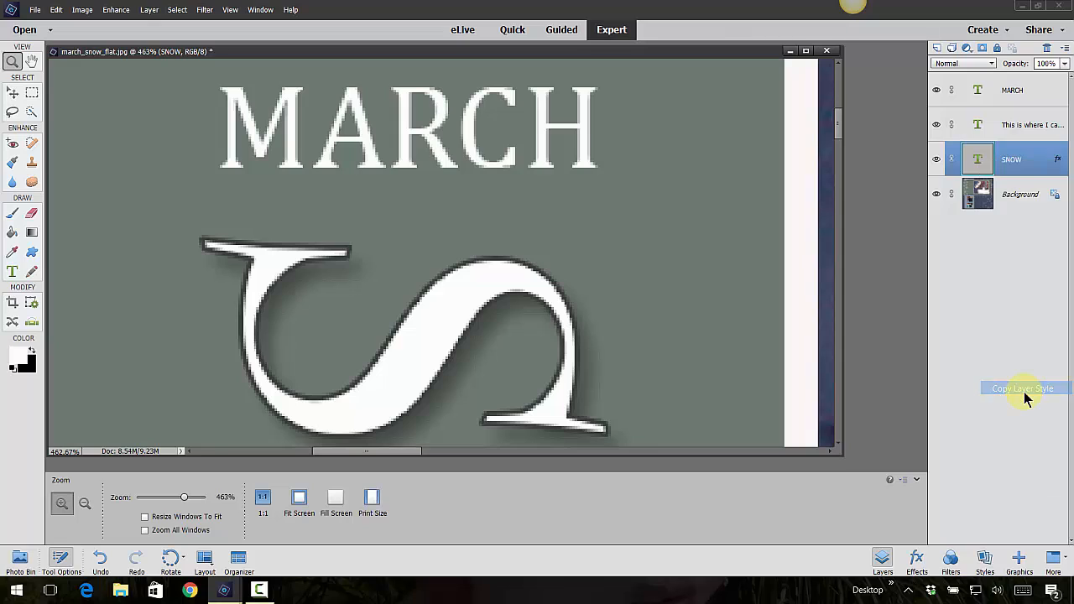
Paste the copied layer style onto the MARCH text layer.
click(1028, 91)
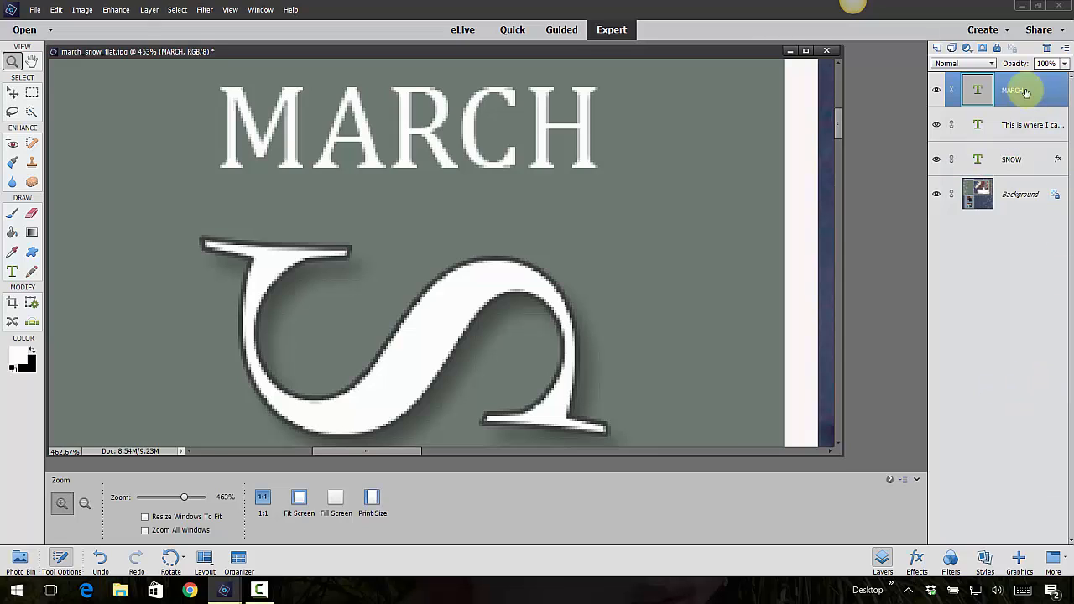
right_click(1034, 89)
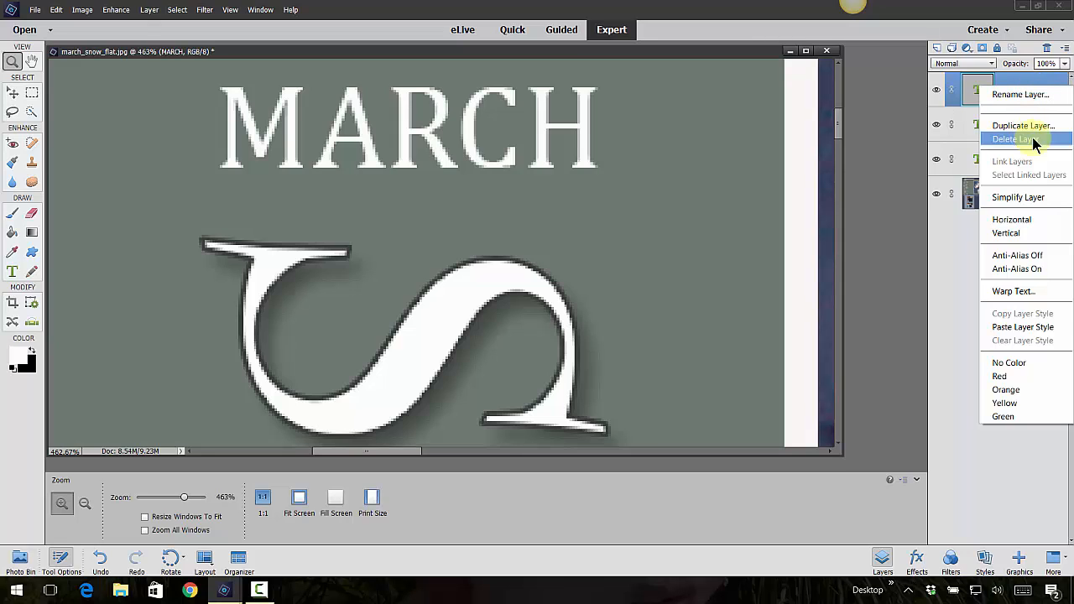
click(1013, 335)
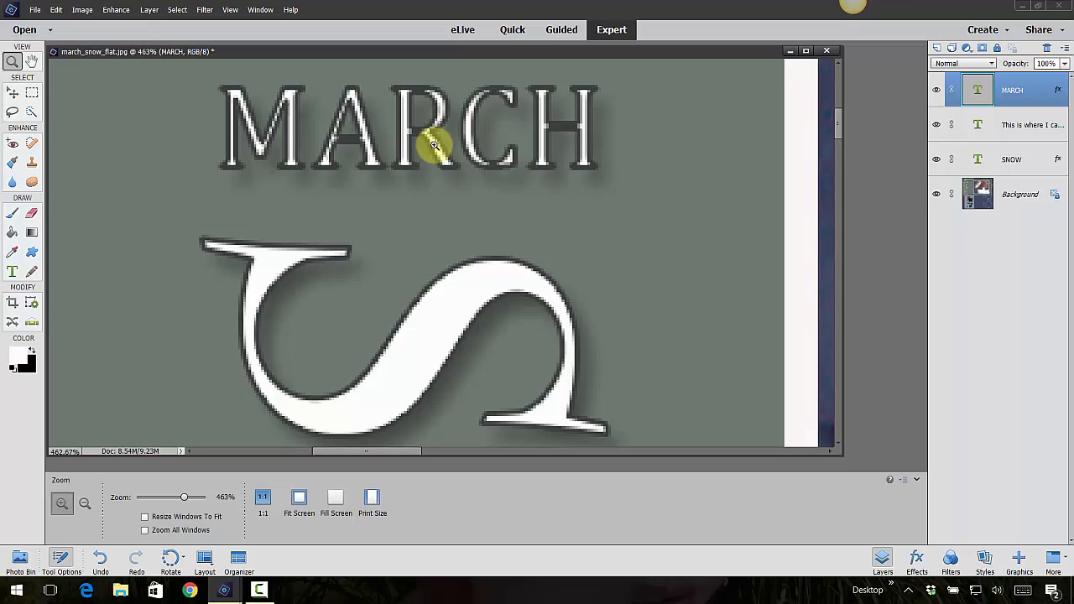
Set the MARCH text's stroke size to 1 px, turn off its drop shadow and apply the style settings.
double_click(1058, 92)
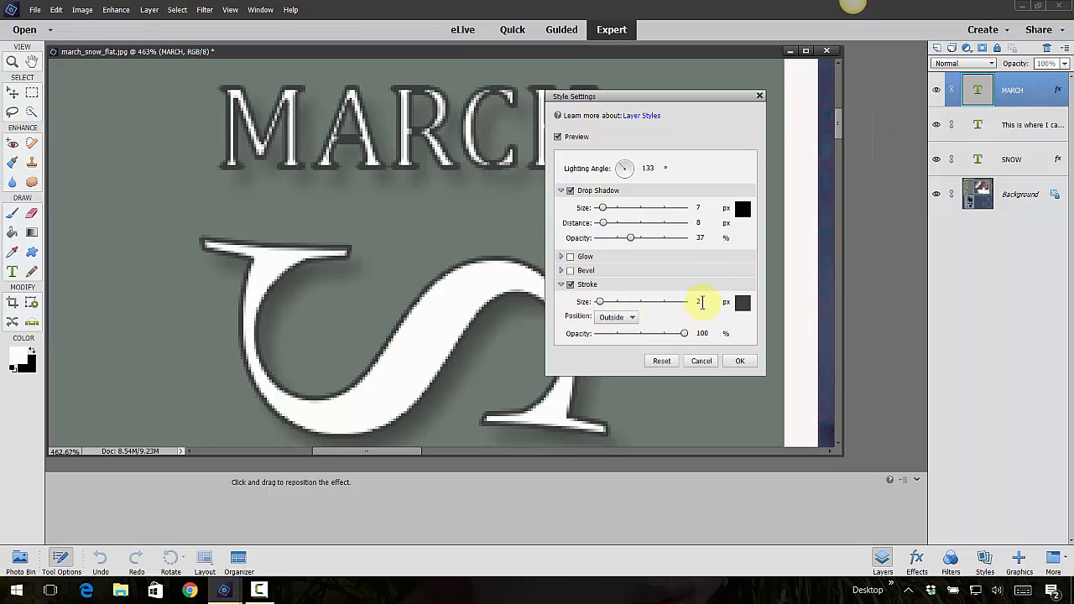
text(1)
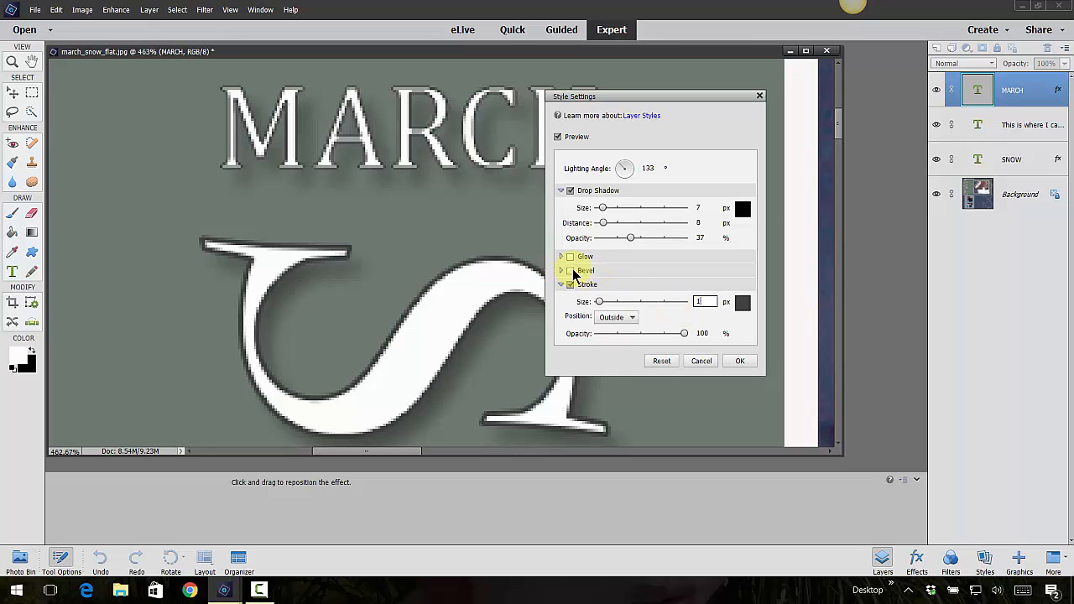
click(570, 191)
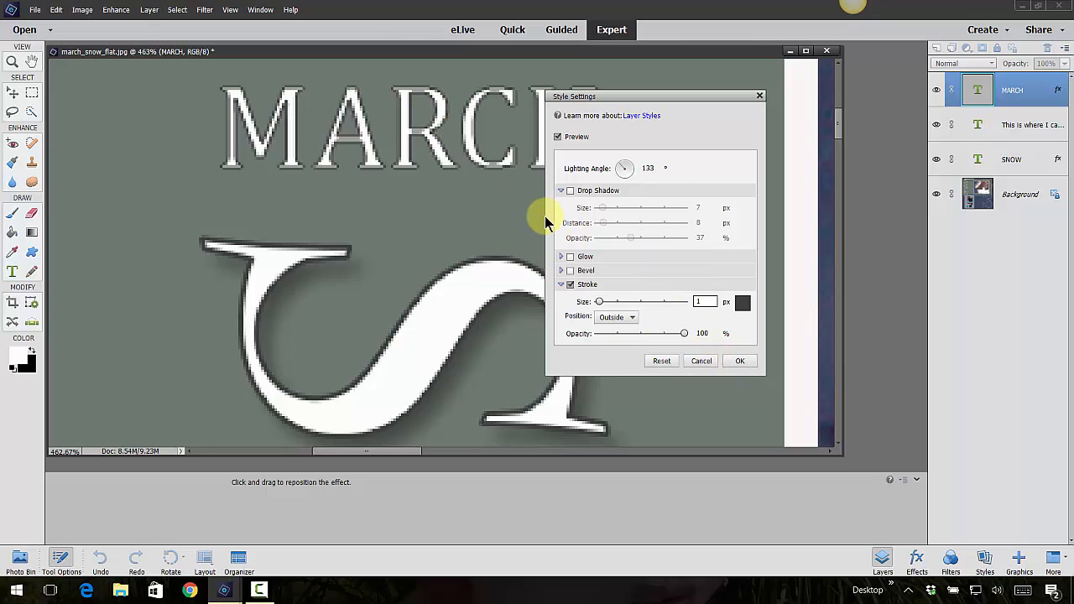
click(730, 363)
drag(542, 271, 254, 264)
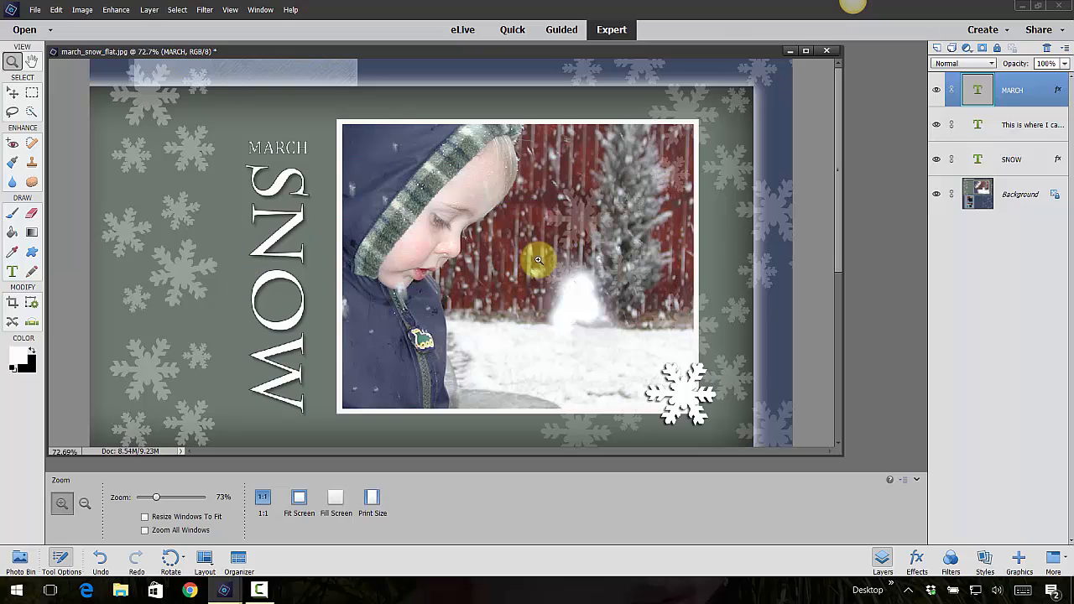
double_click(1056, 92)
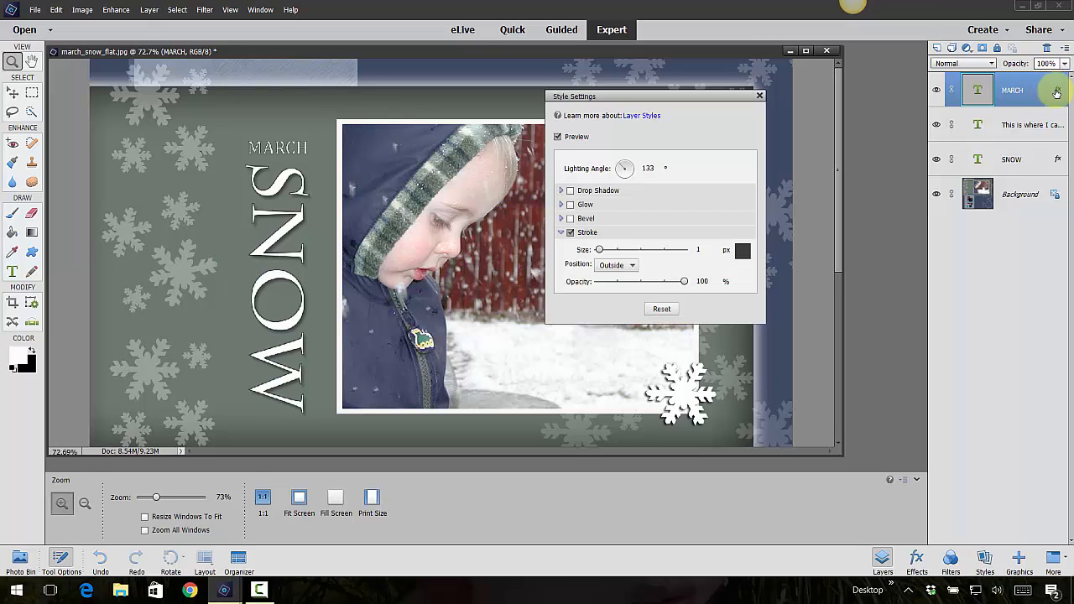
click(703, 307)
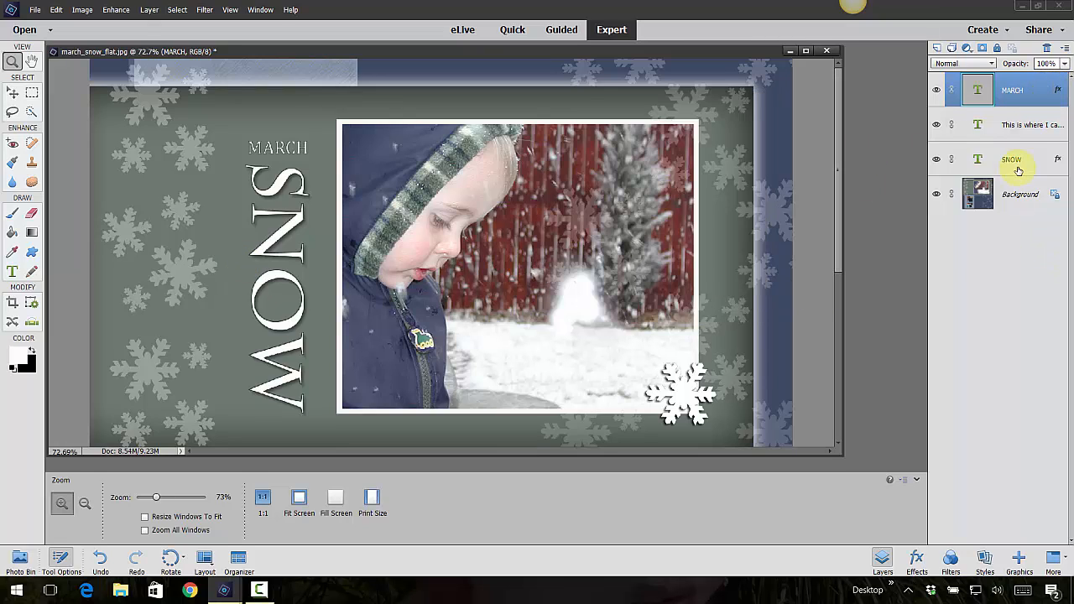
Paste the copied layer style onto the body text layer.
click(1027, 124)
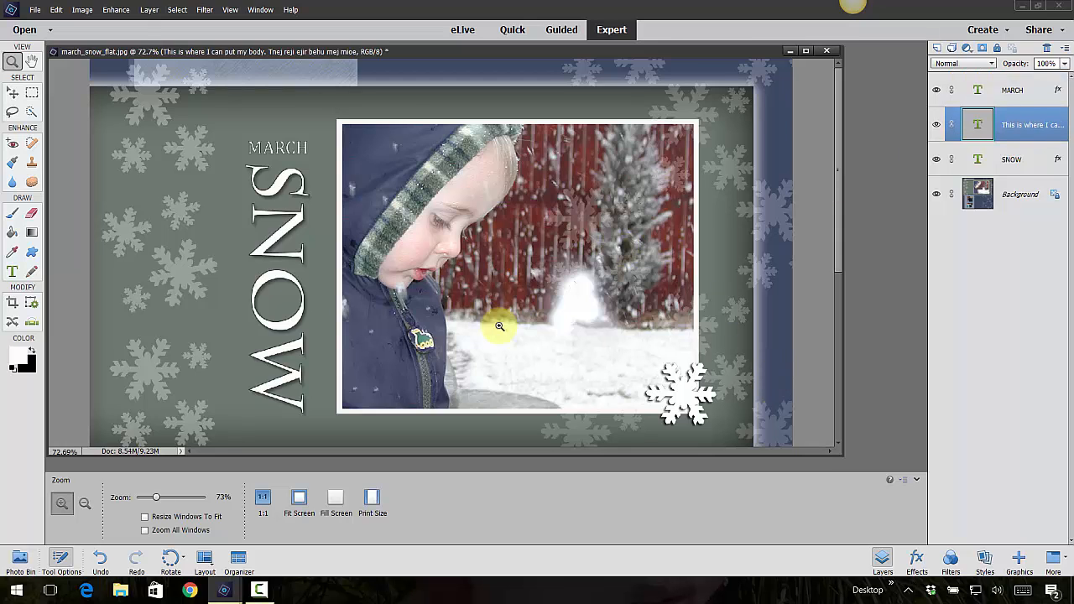
click(31, 62)
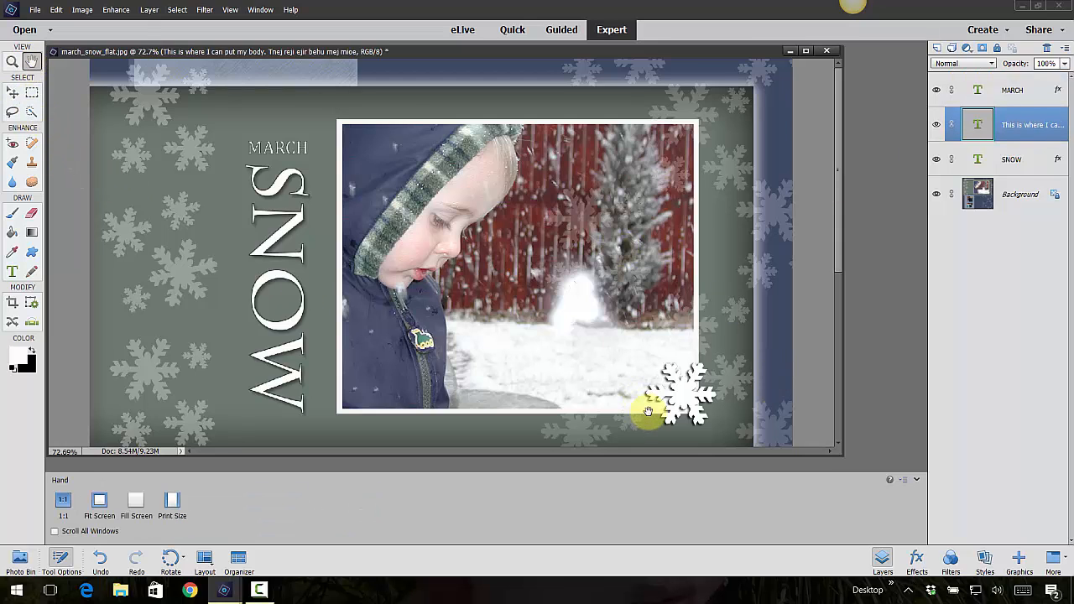
drag(647, 408, 618, 232)
drag(637, 359, 635, 283)
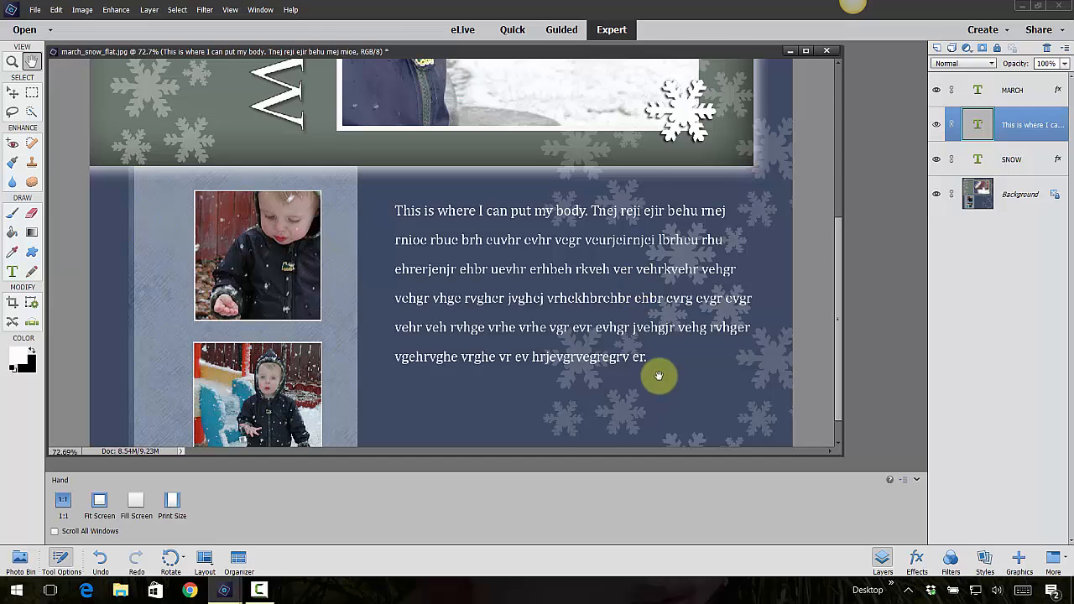
scroll(693, 379, up, 2)
scroll(693, 378, up, 1)
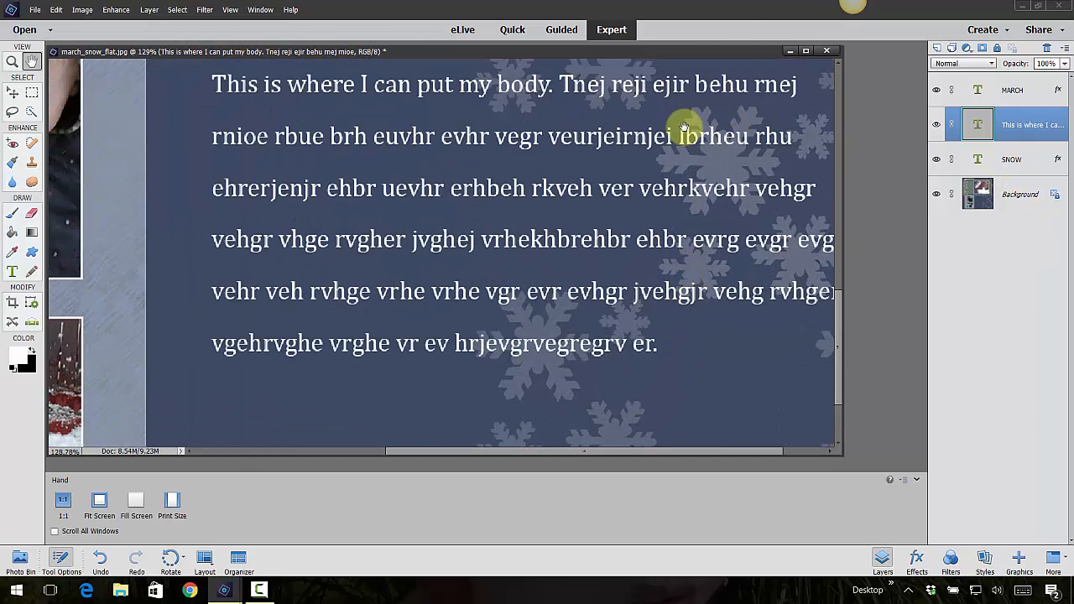
right_click(1030, 125)
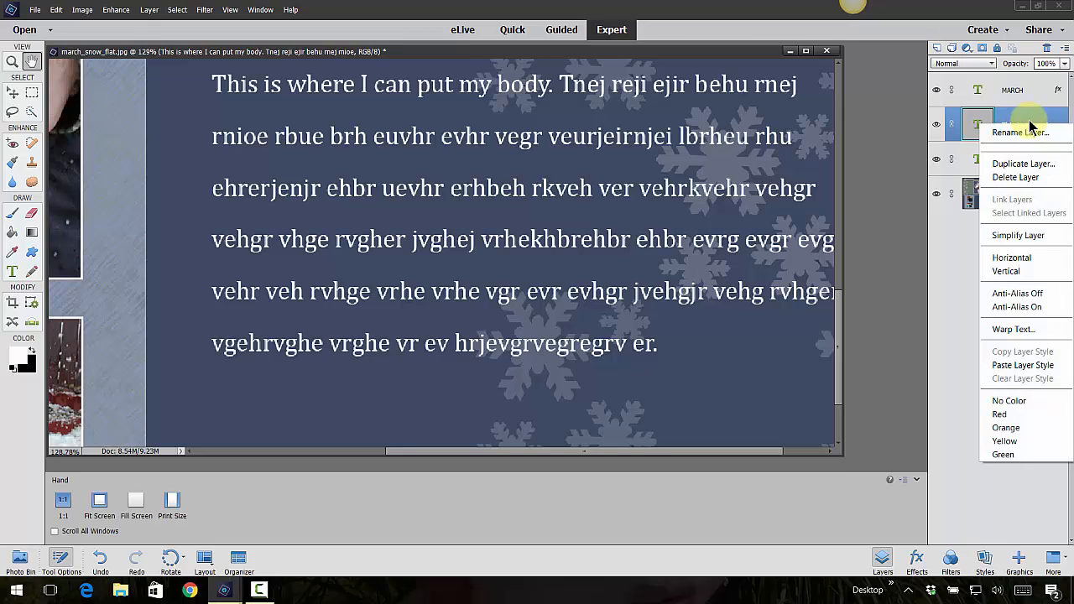
click(1019, 365)
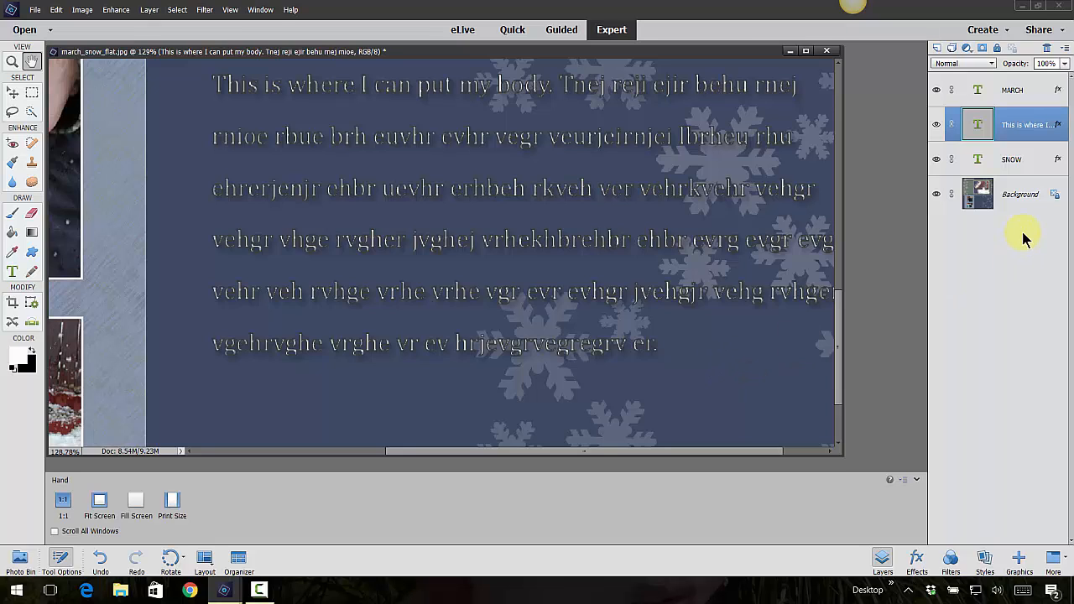
Turn off the drop shadow and stroke in the body text layer's style settings and apply.
double_click(1059, 125)
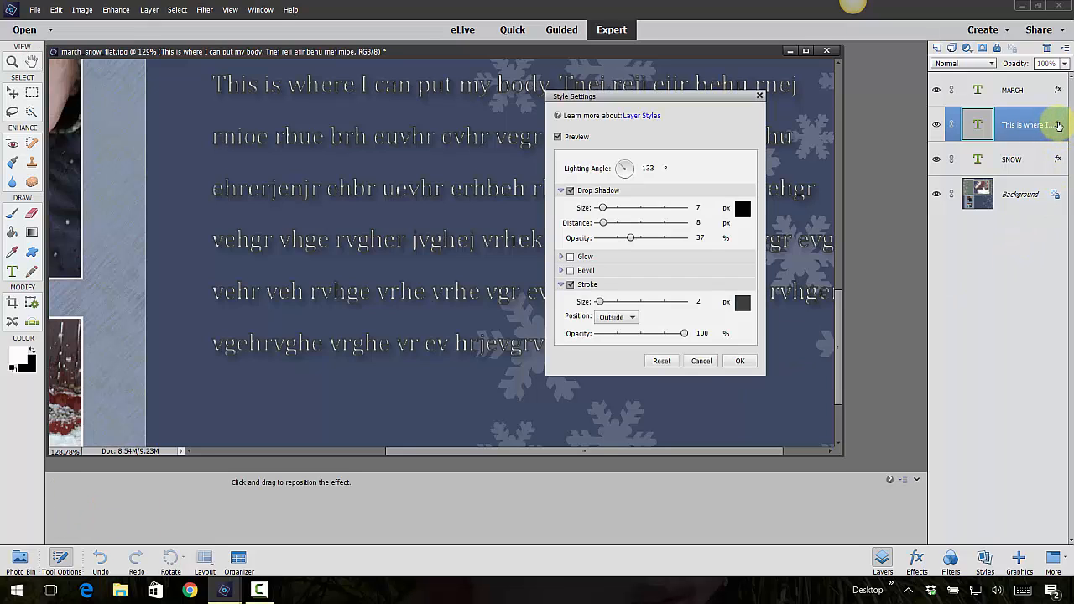
click(570, 190)
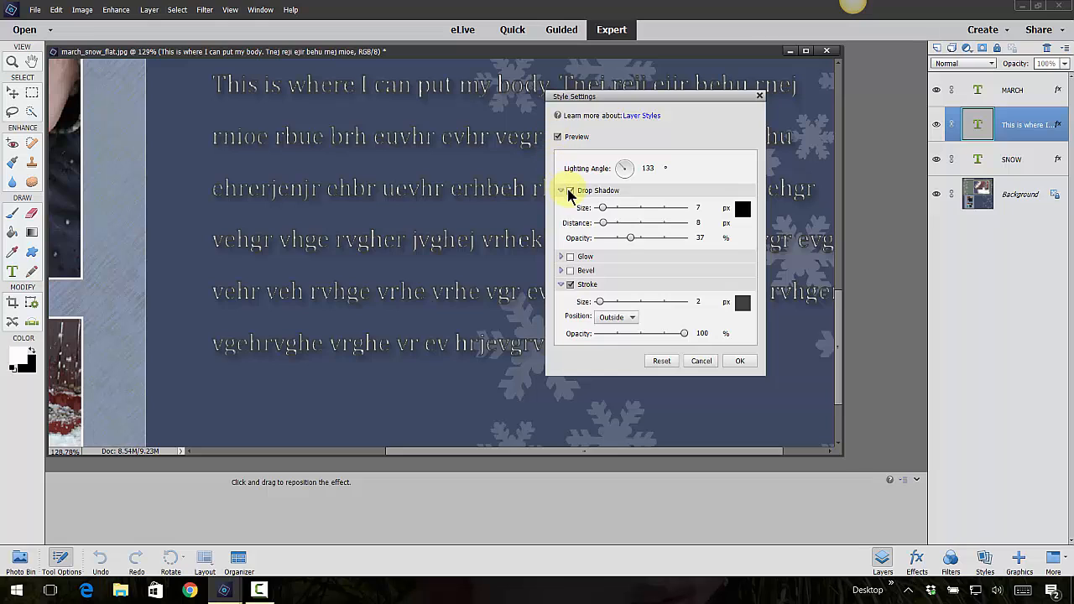
click(571, 284)
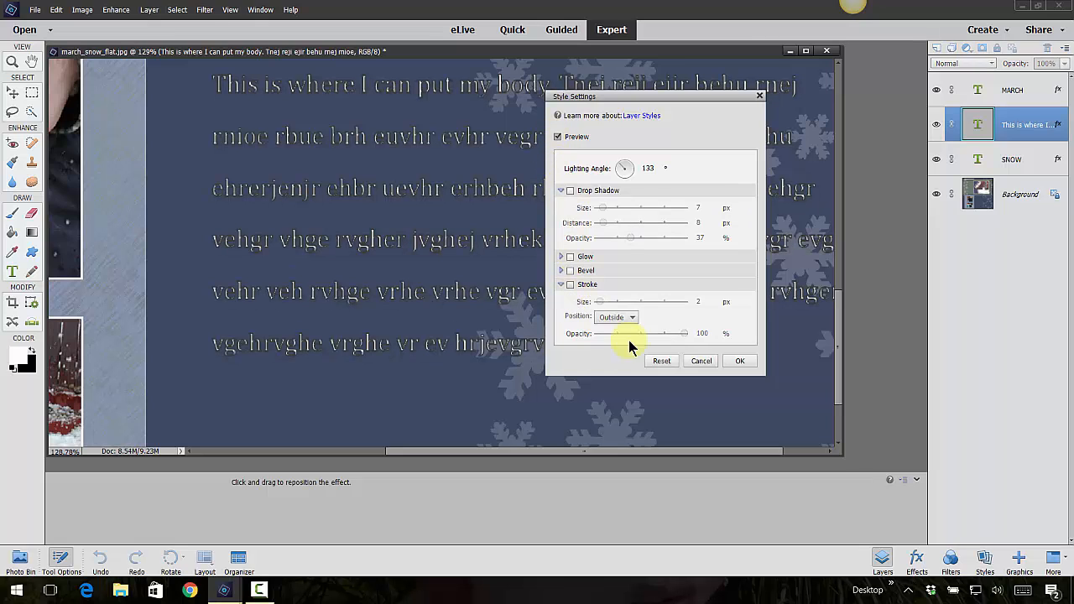
click(741, 362)
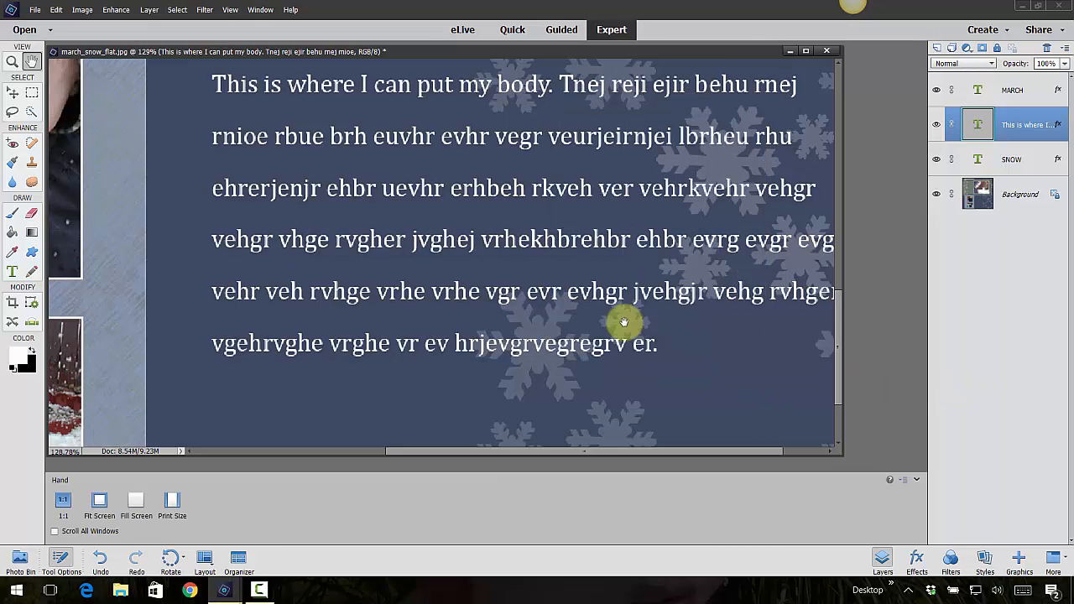
Clear the layer style from the body text layer.
right_click(1060, 124)
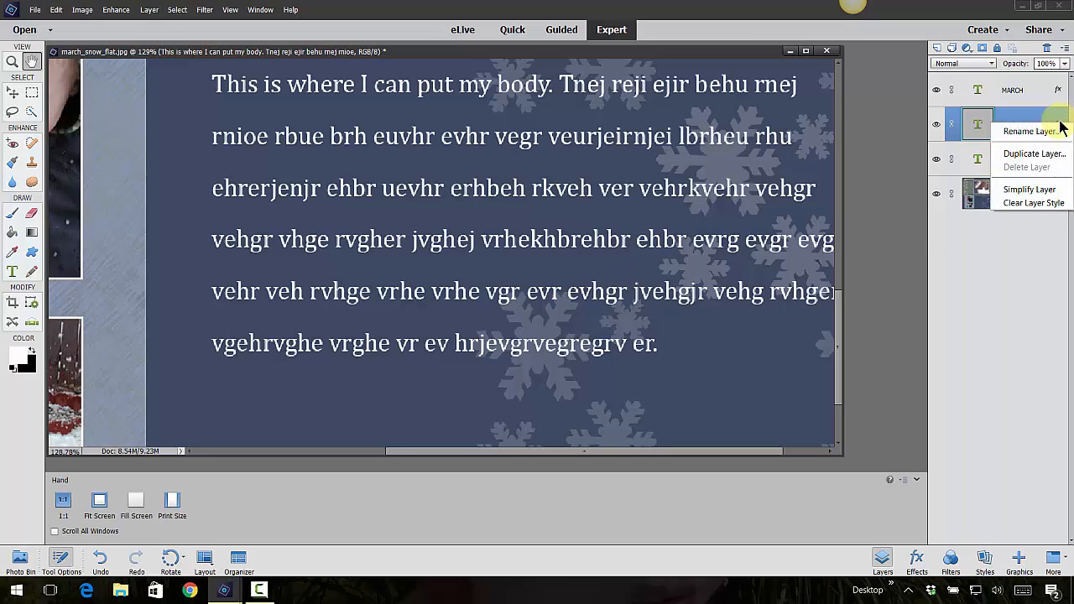
click(1053, 115)
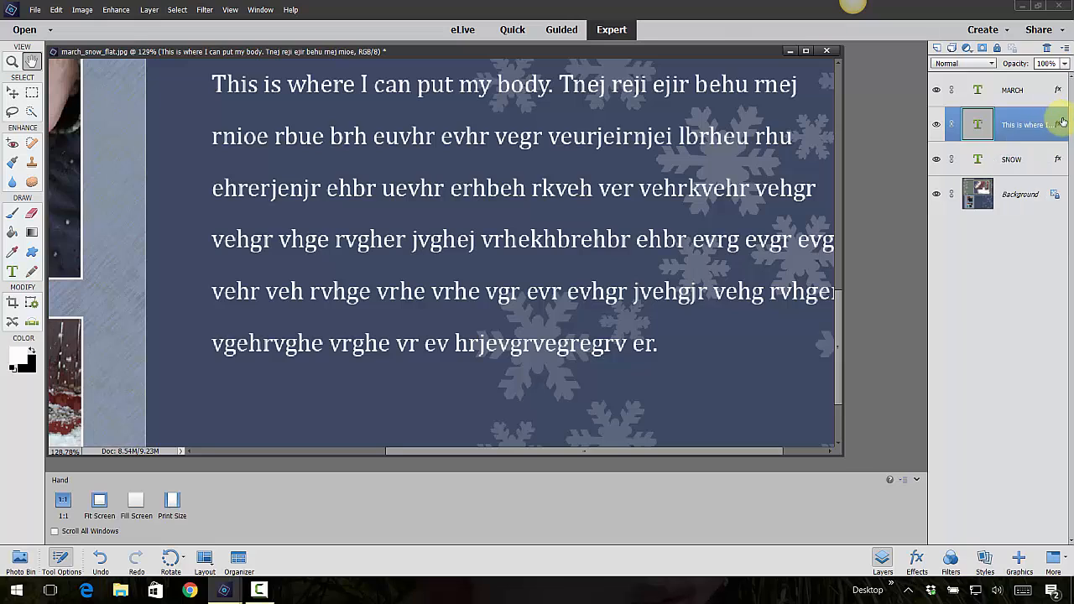
right_click(1059, 128)
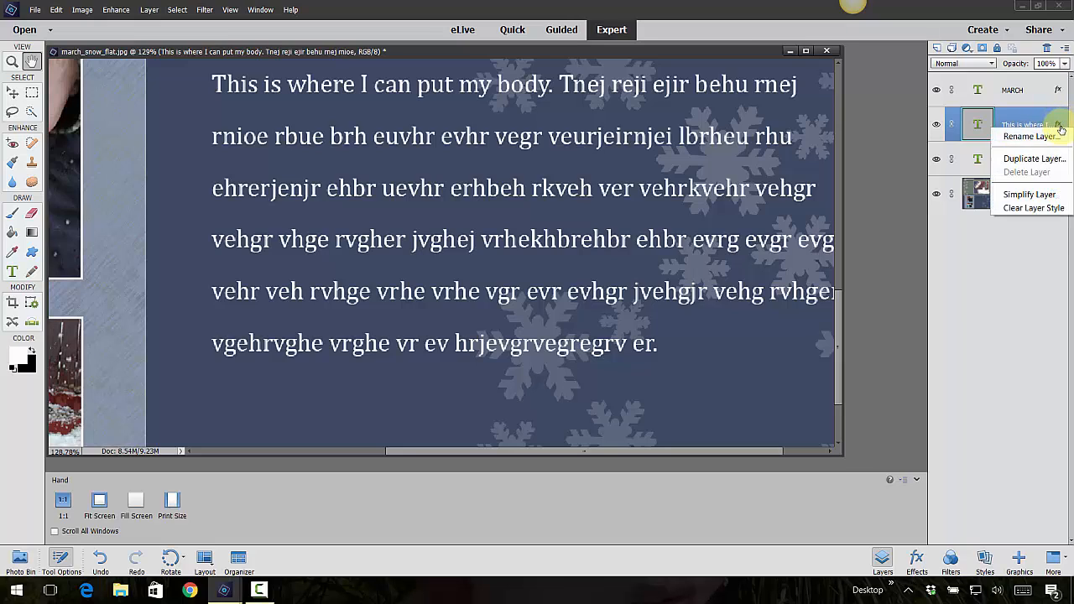
click(1034, 210)
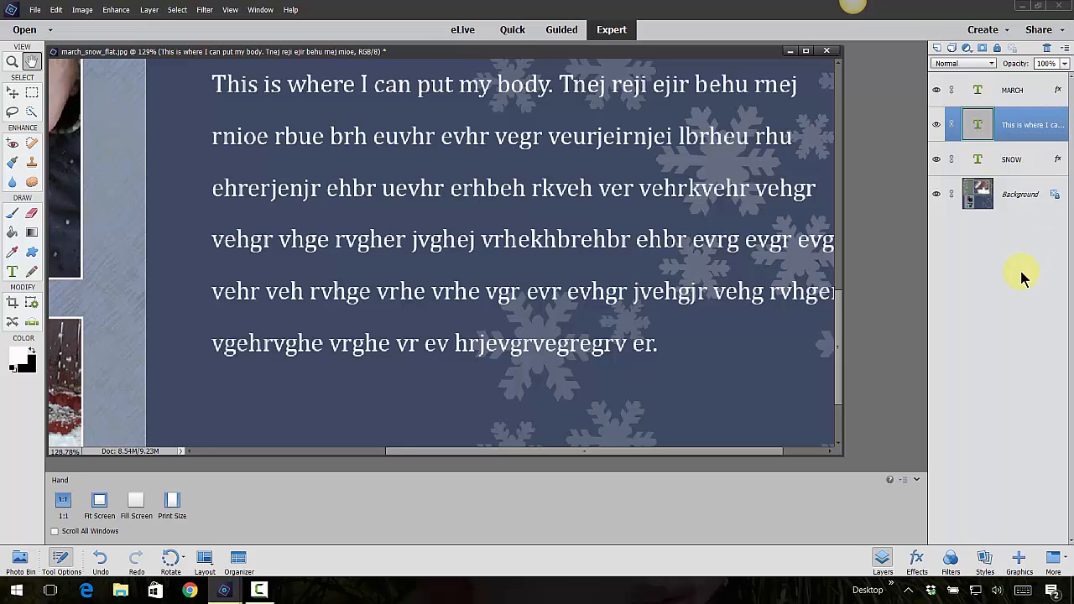
scroll(380, 199, down, 5)
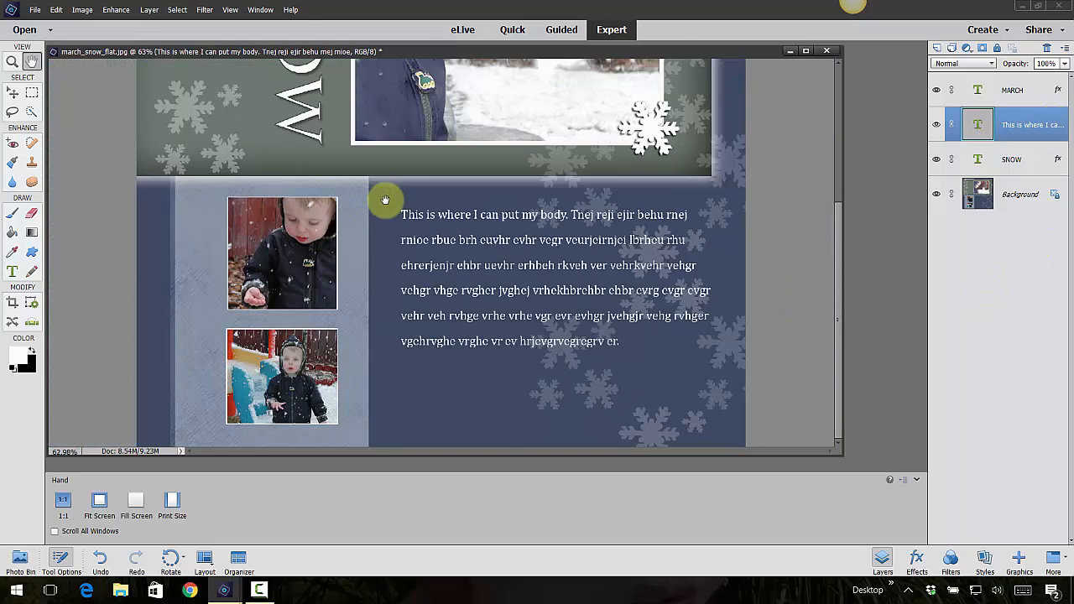
scroll(547, 181, down, 1)
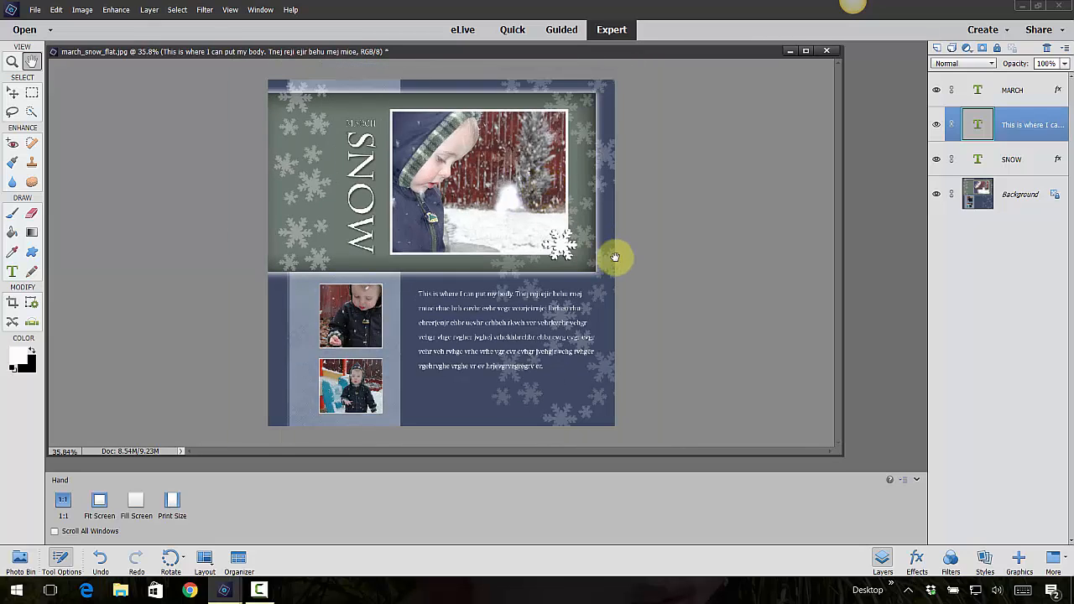